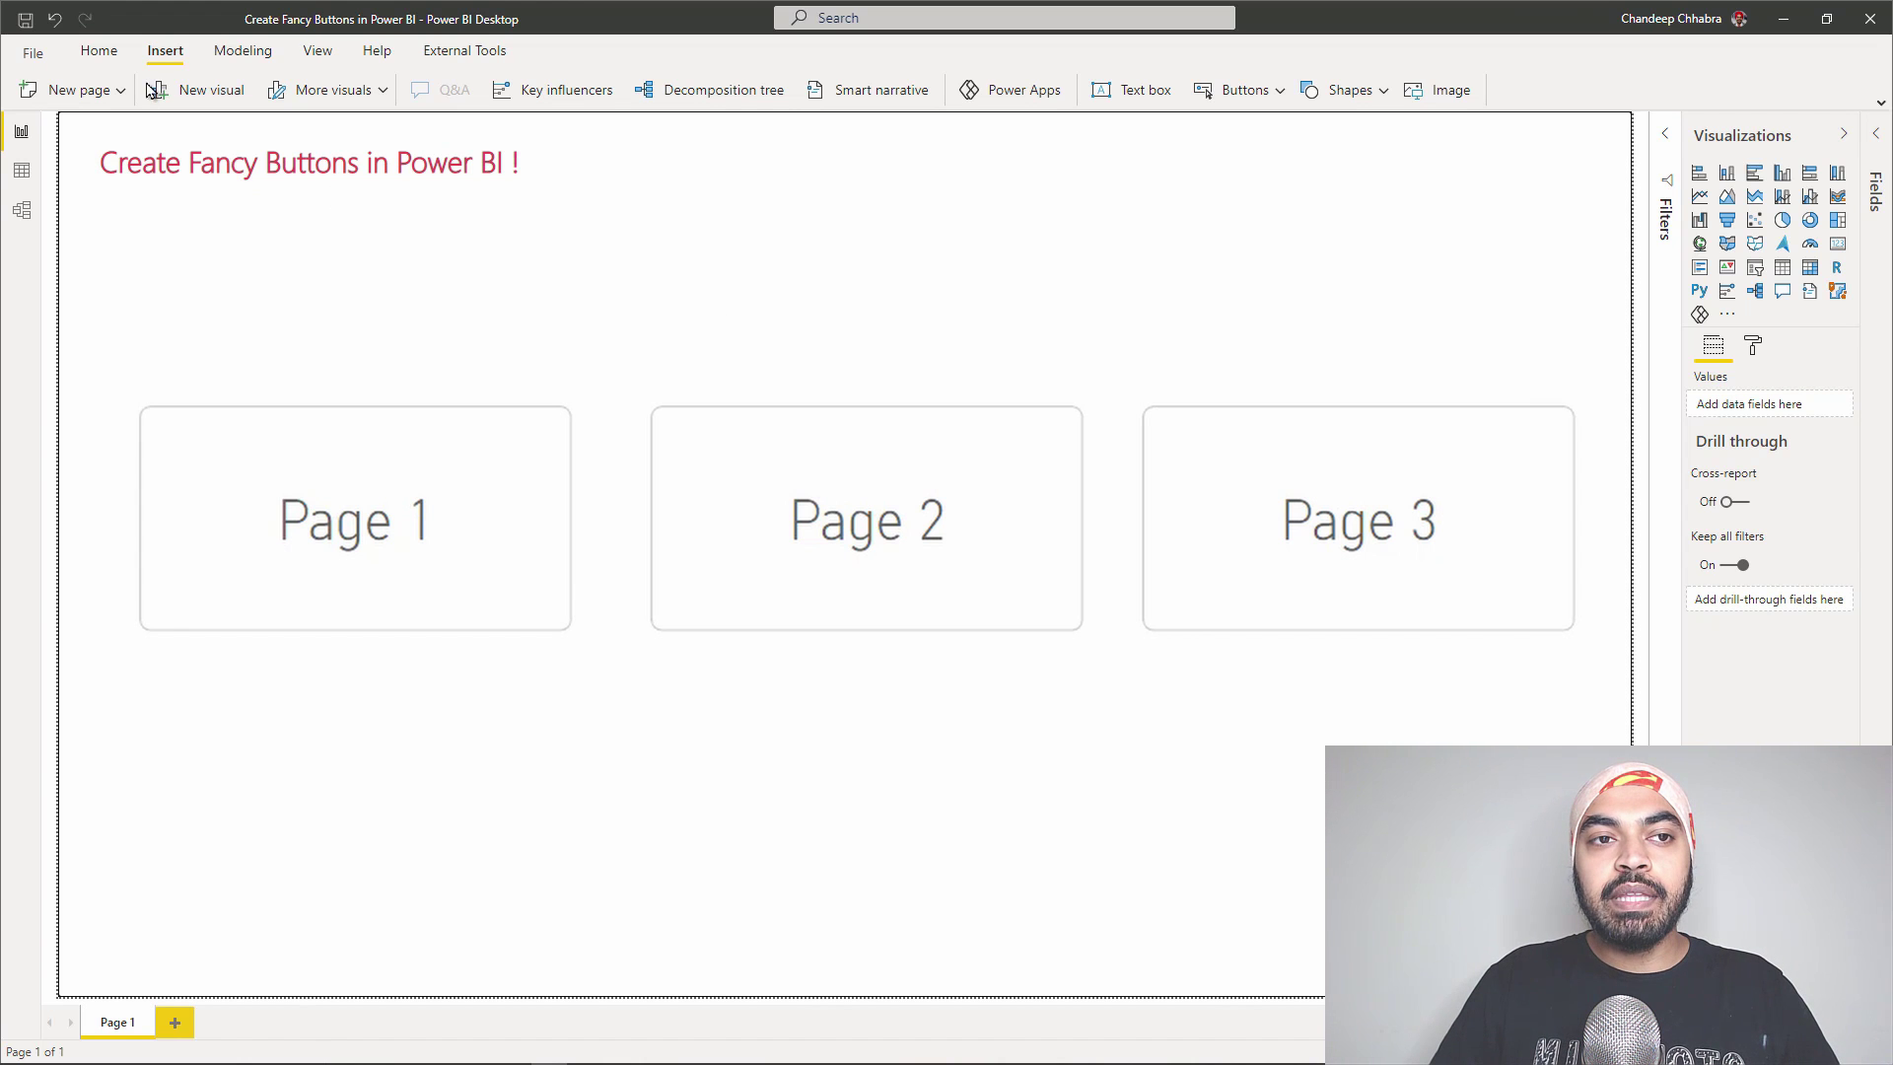
Insert a blank button and place it at the top right of the canvas under the title
click(1258, 96)
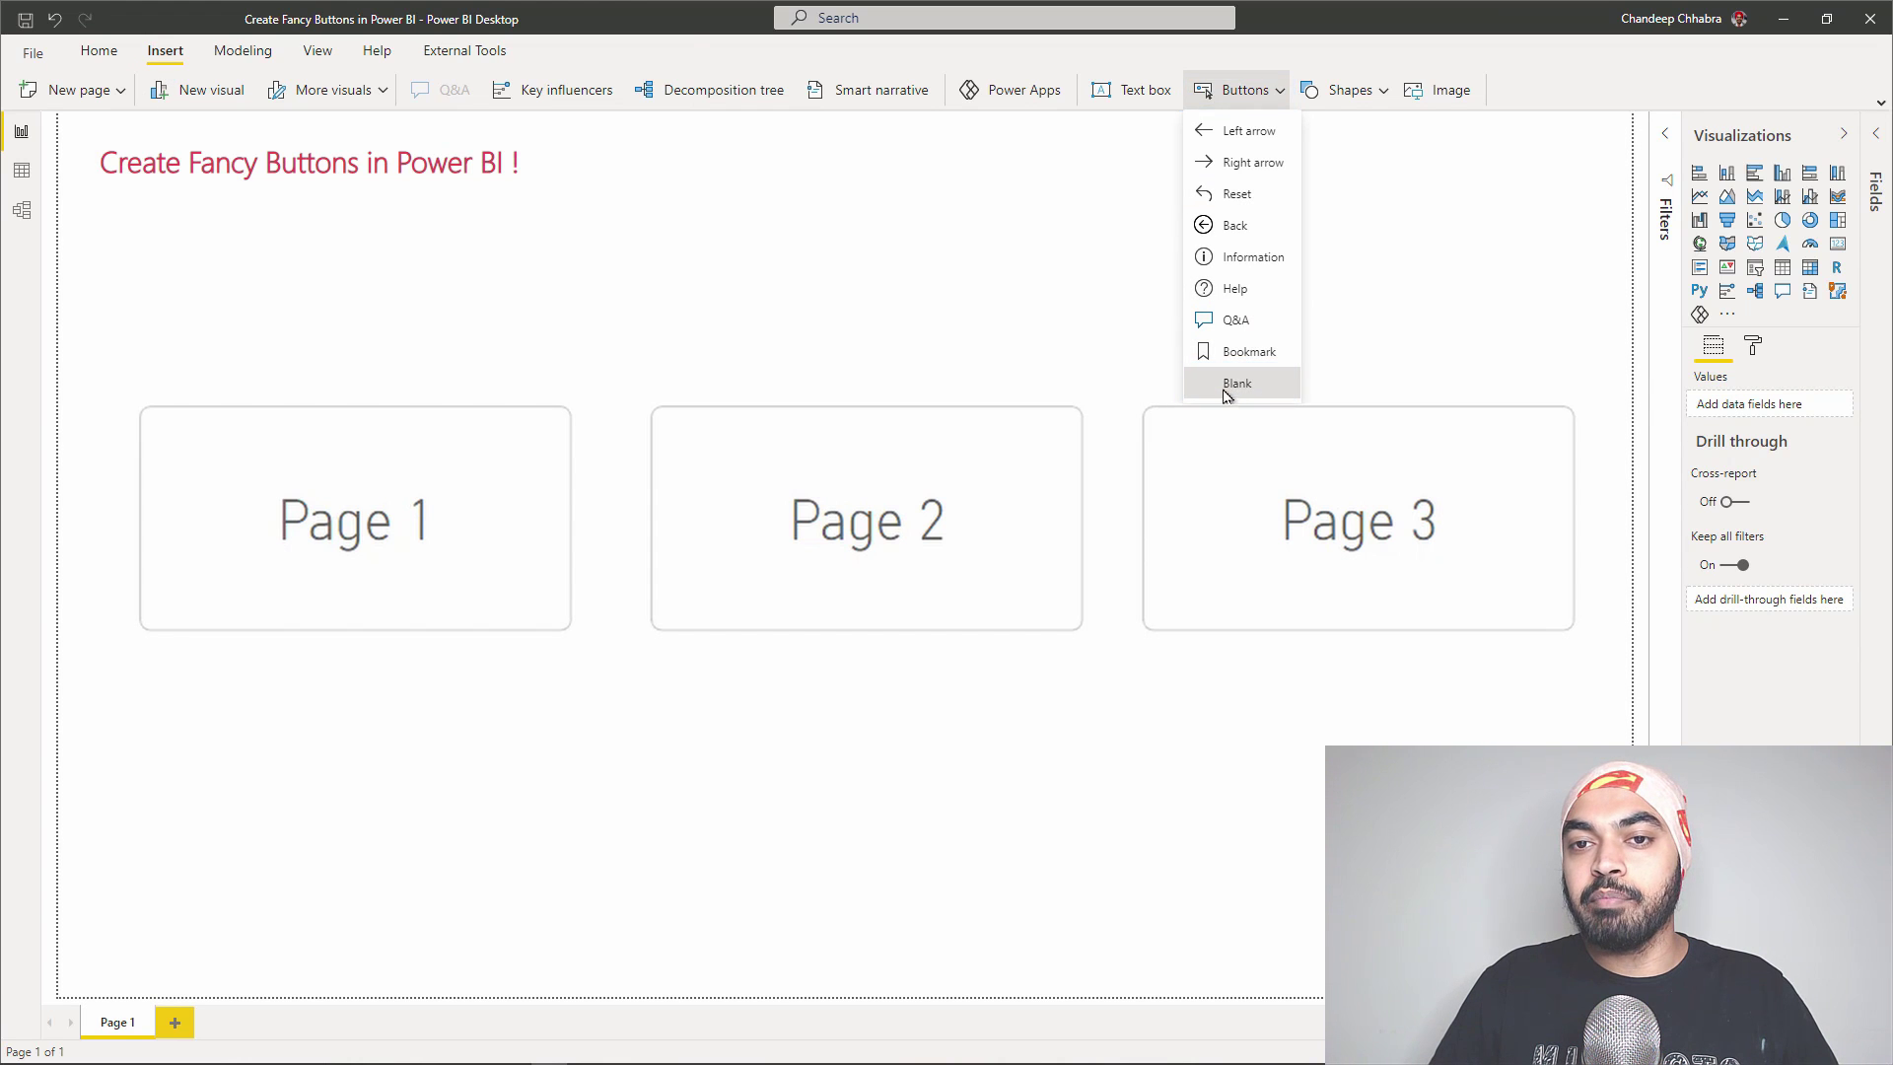
click(1232, 387)
drag(134, 146, 1452, 279)
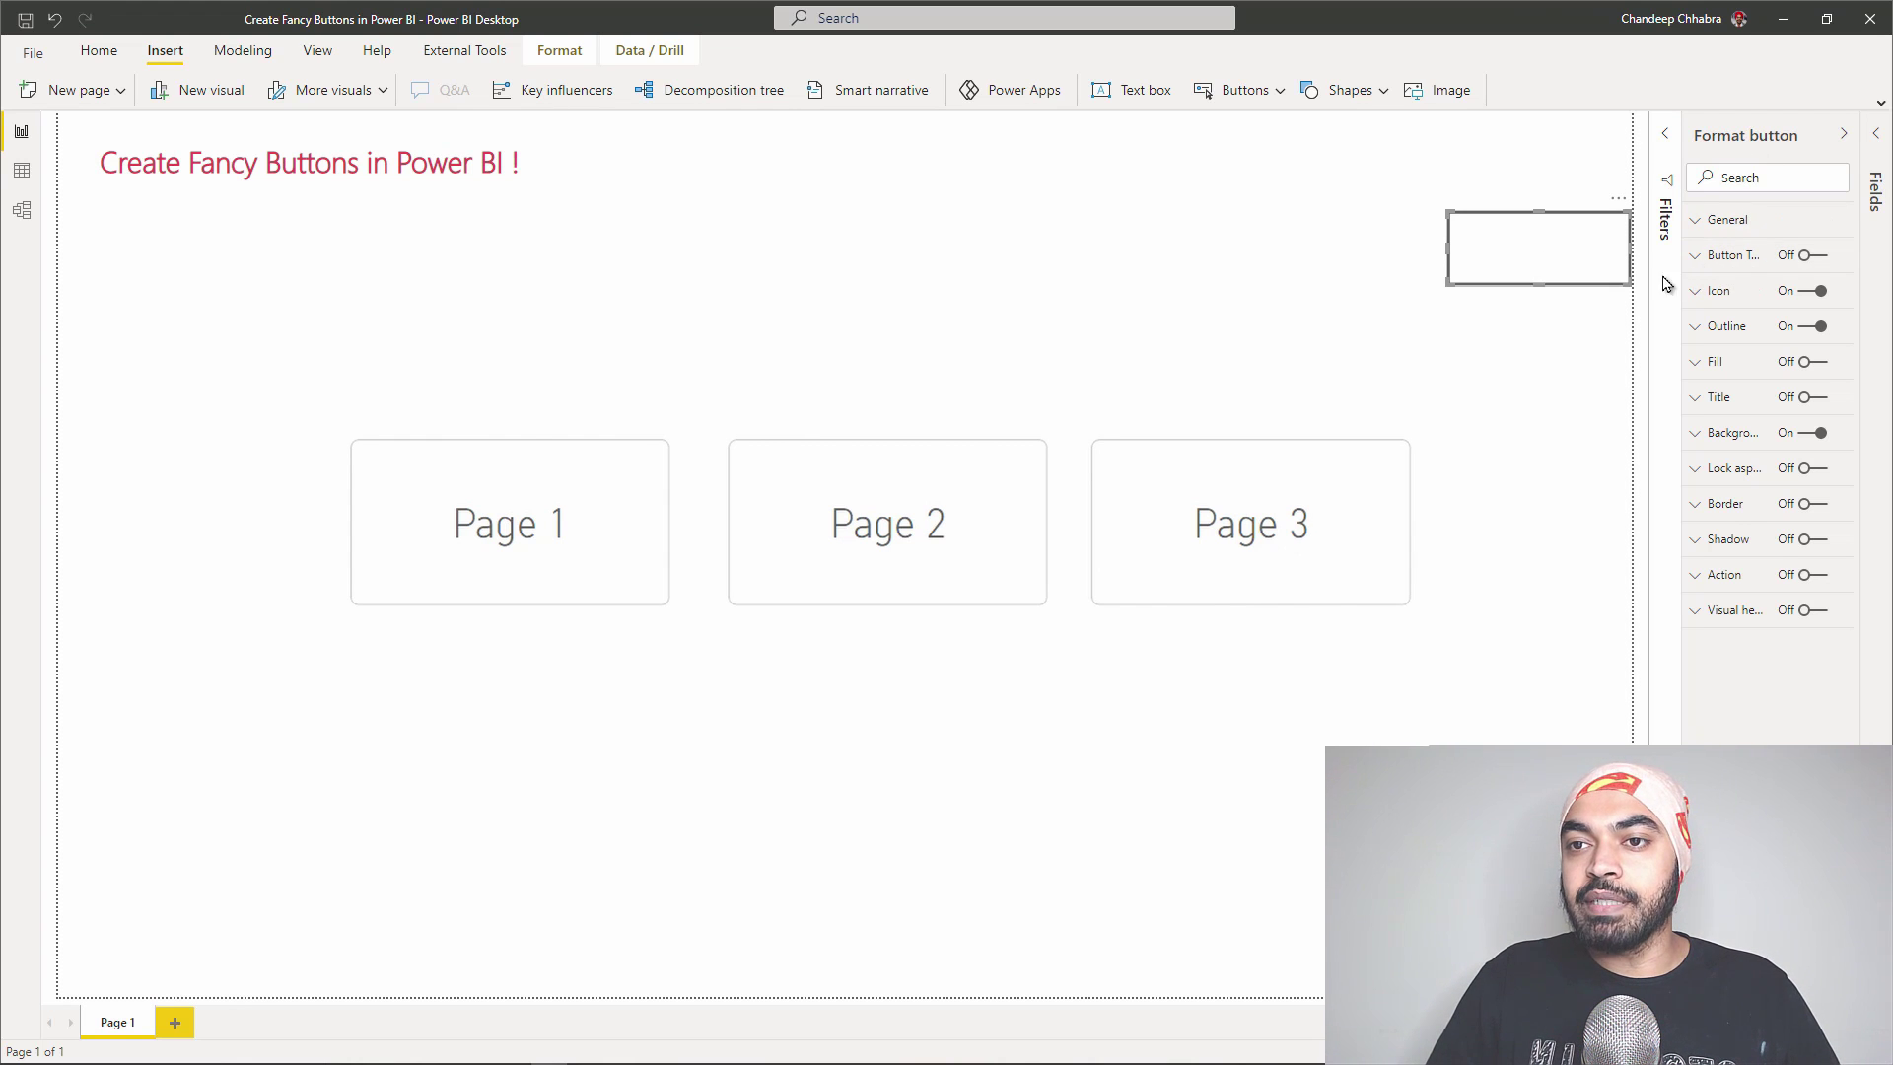
drag(1666, 284, 1617, 283)
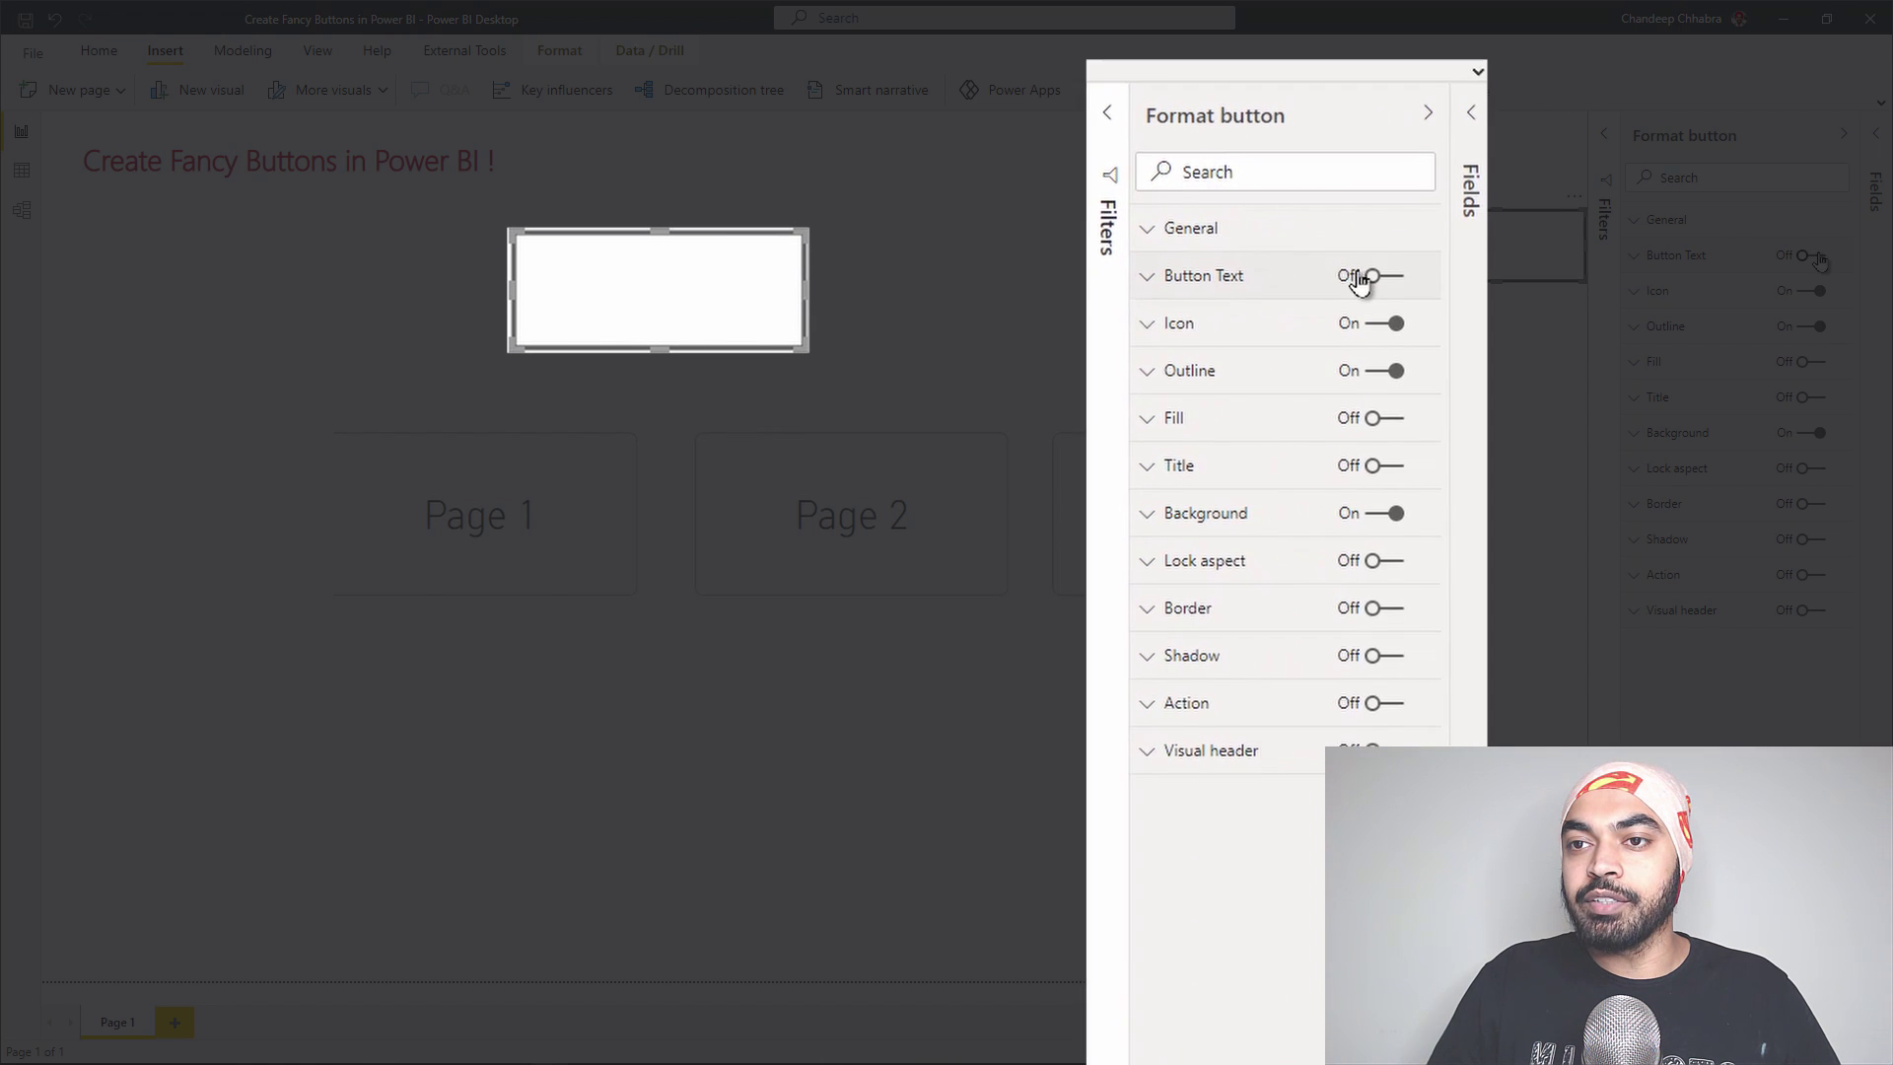
Turn on Button Text, label the button 'Page 1' and set its text size to 12 pt
click(1815, 256)
click(1682, 256)
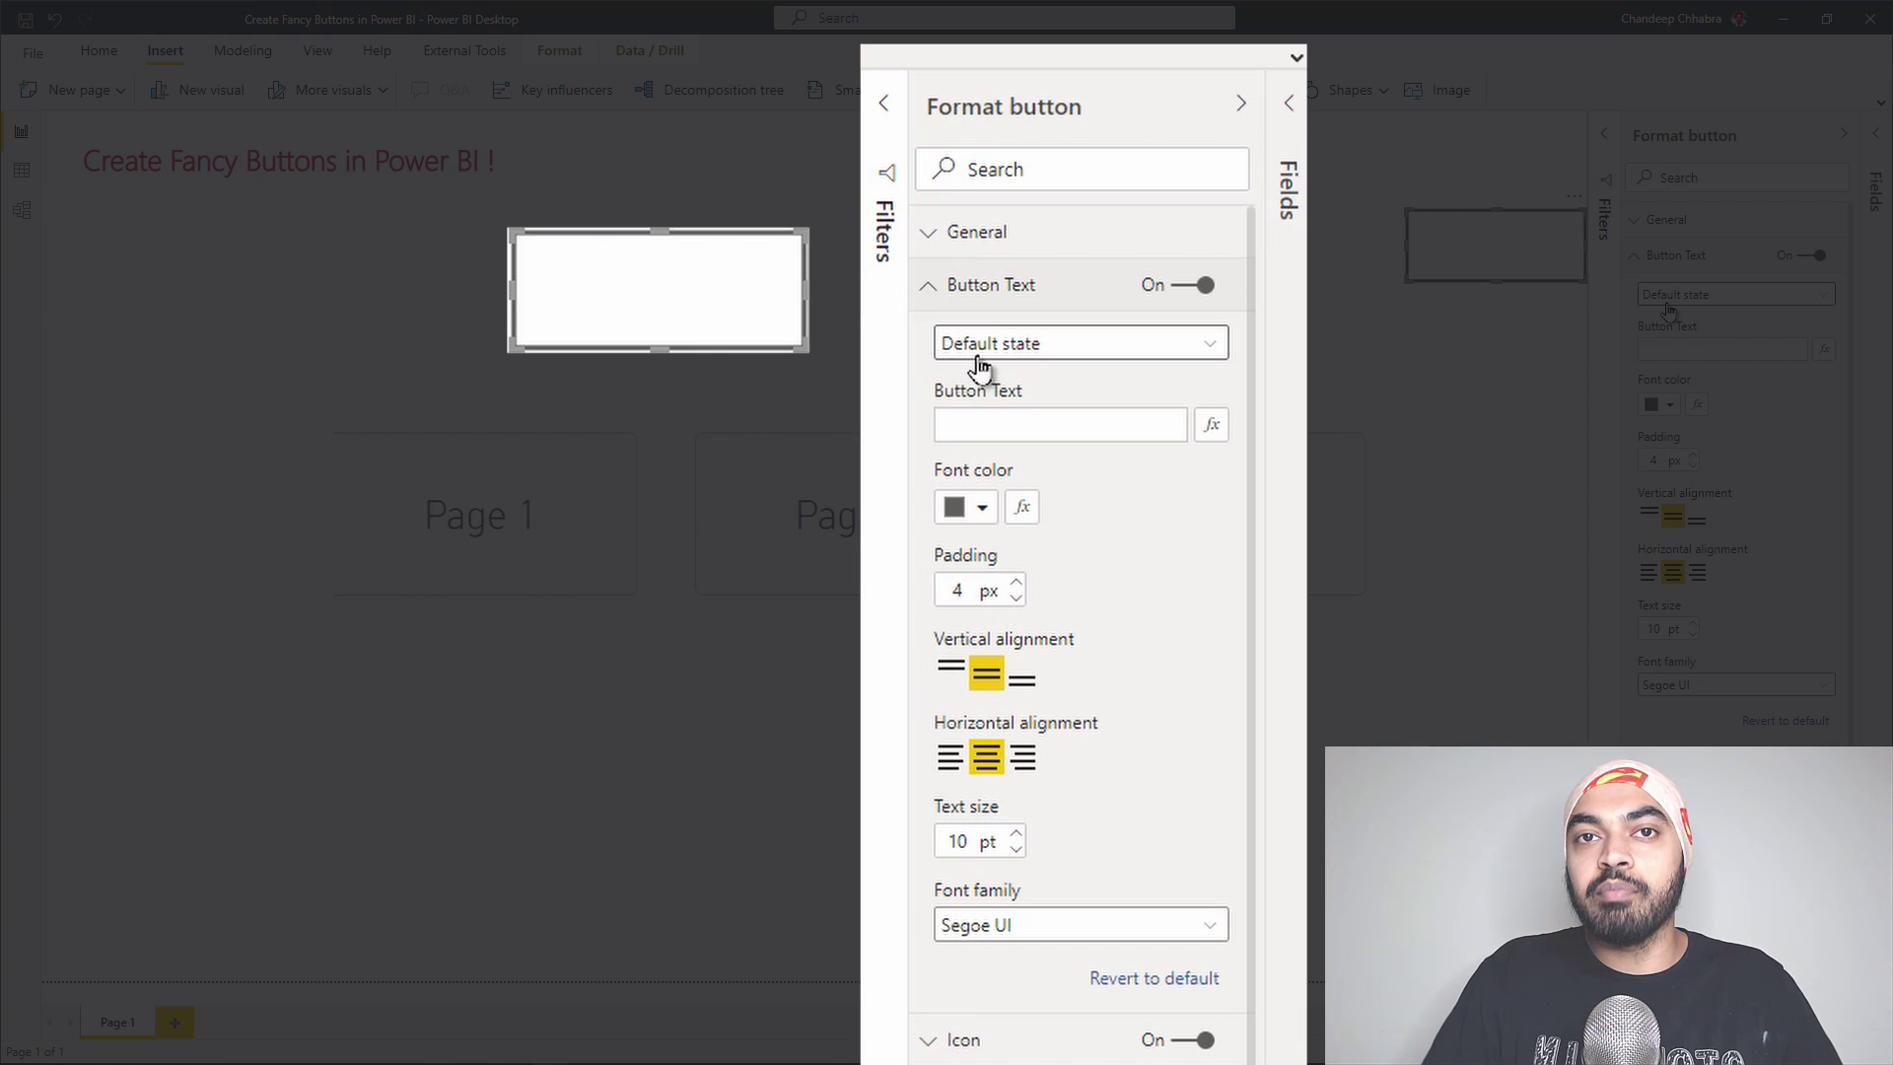
click(986, 424)
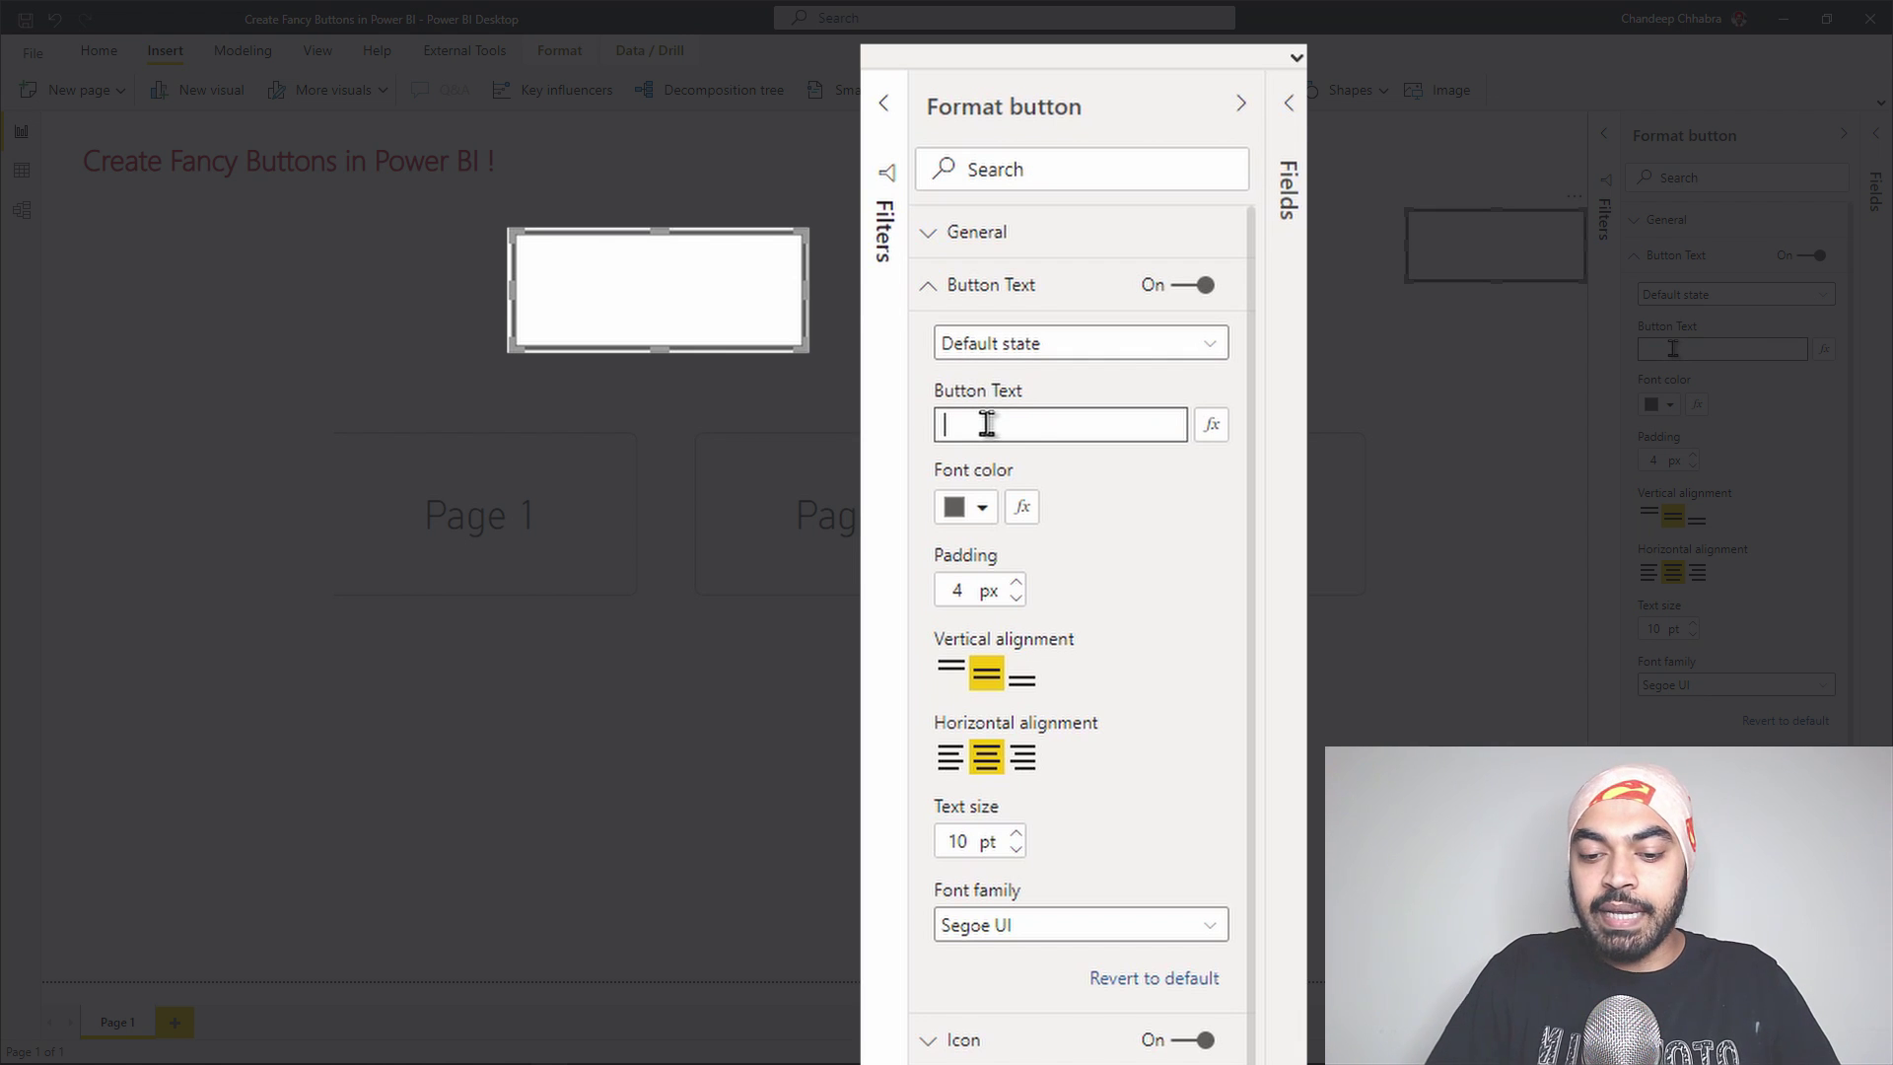
text(Page 1)
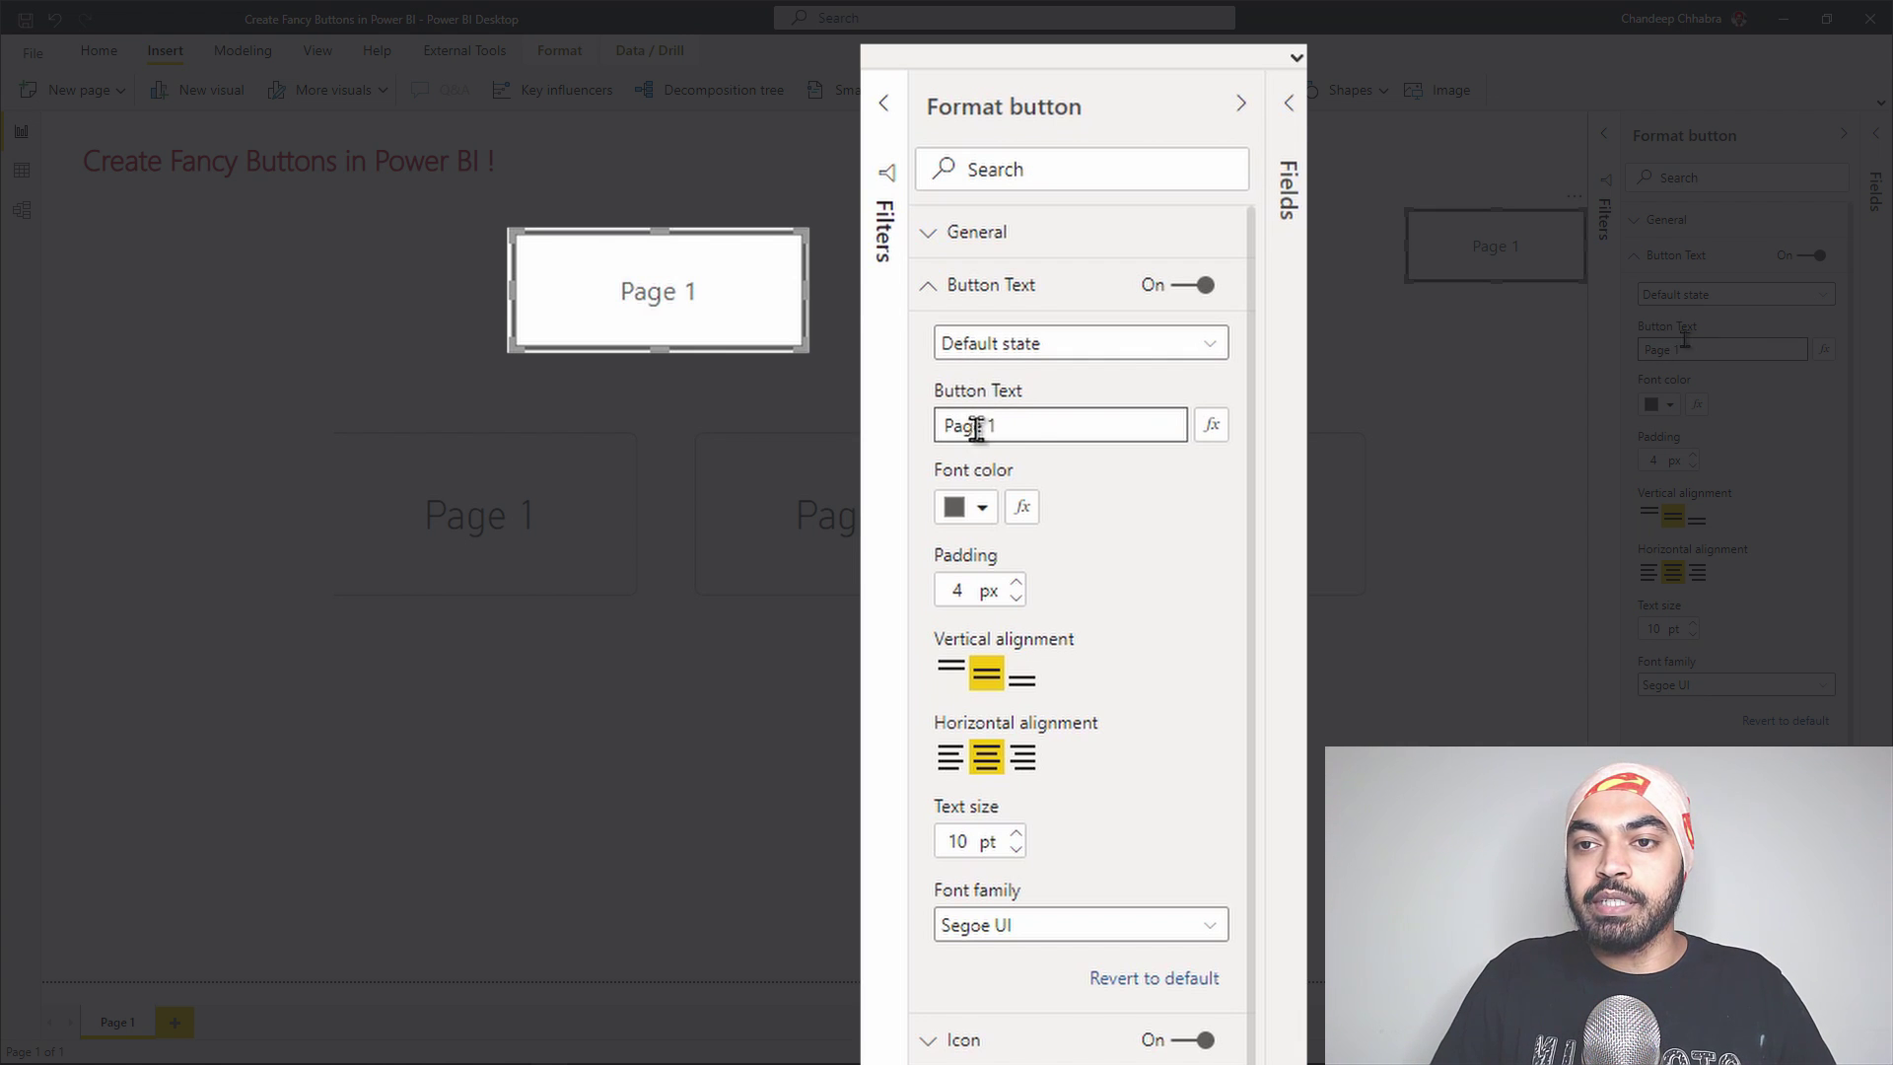
click(1015, 833)
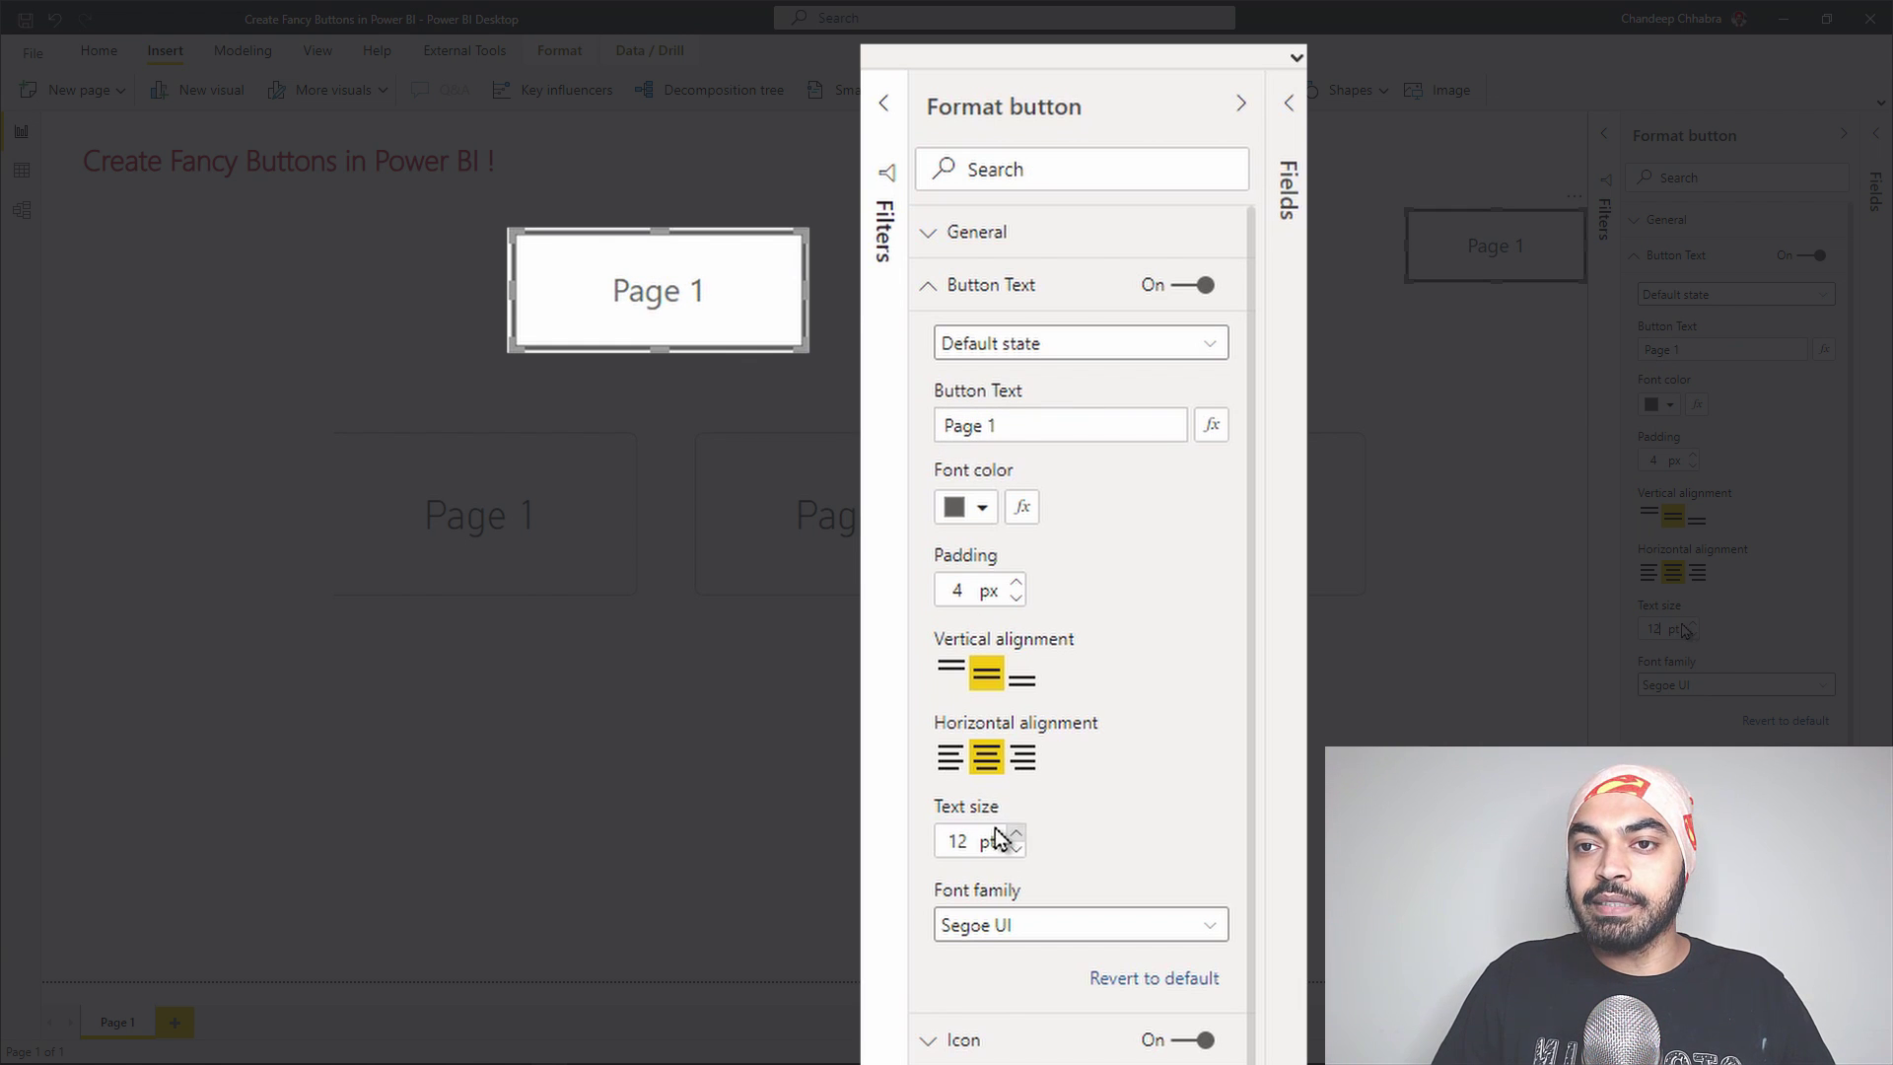
click(1545, 325)
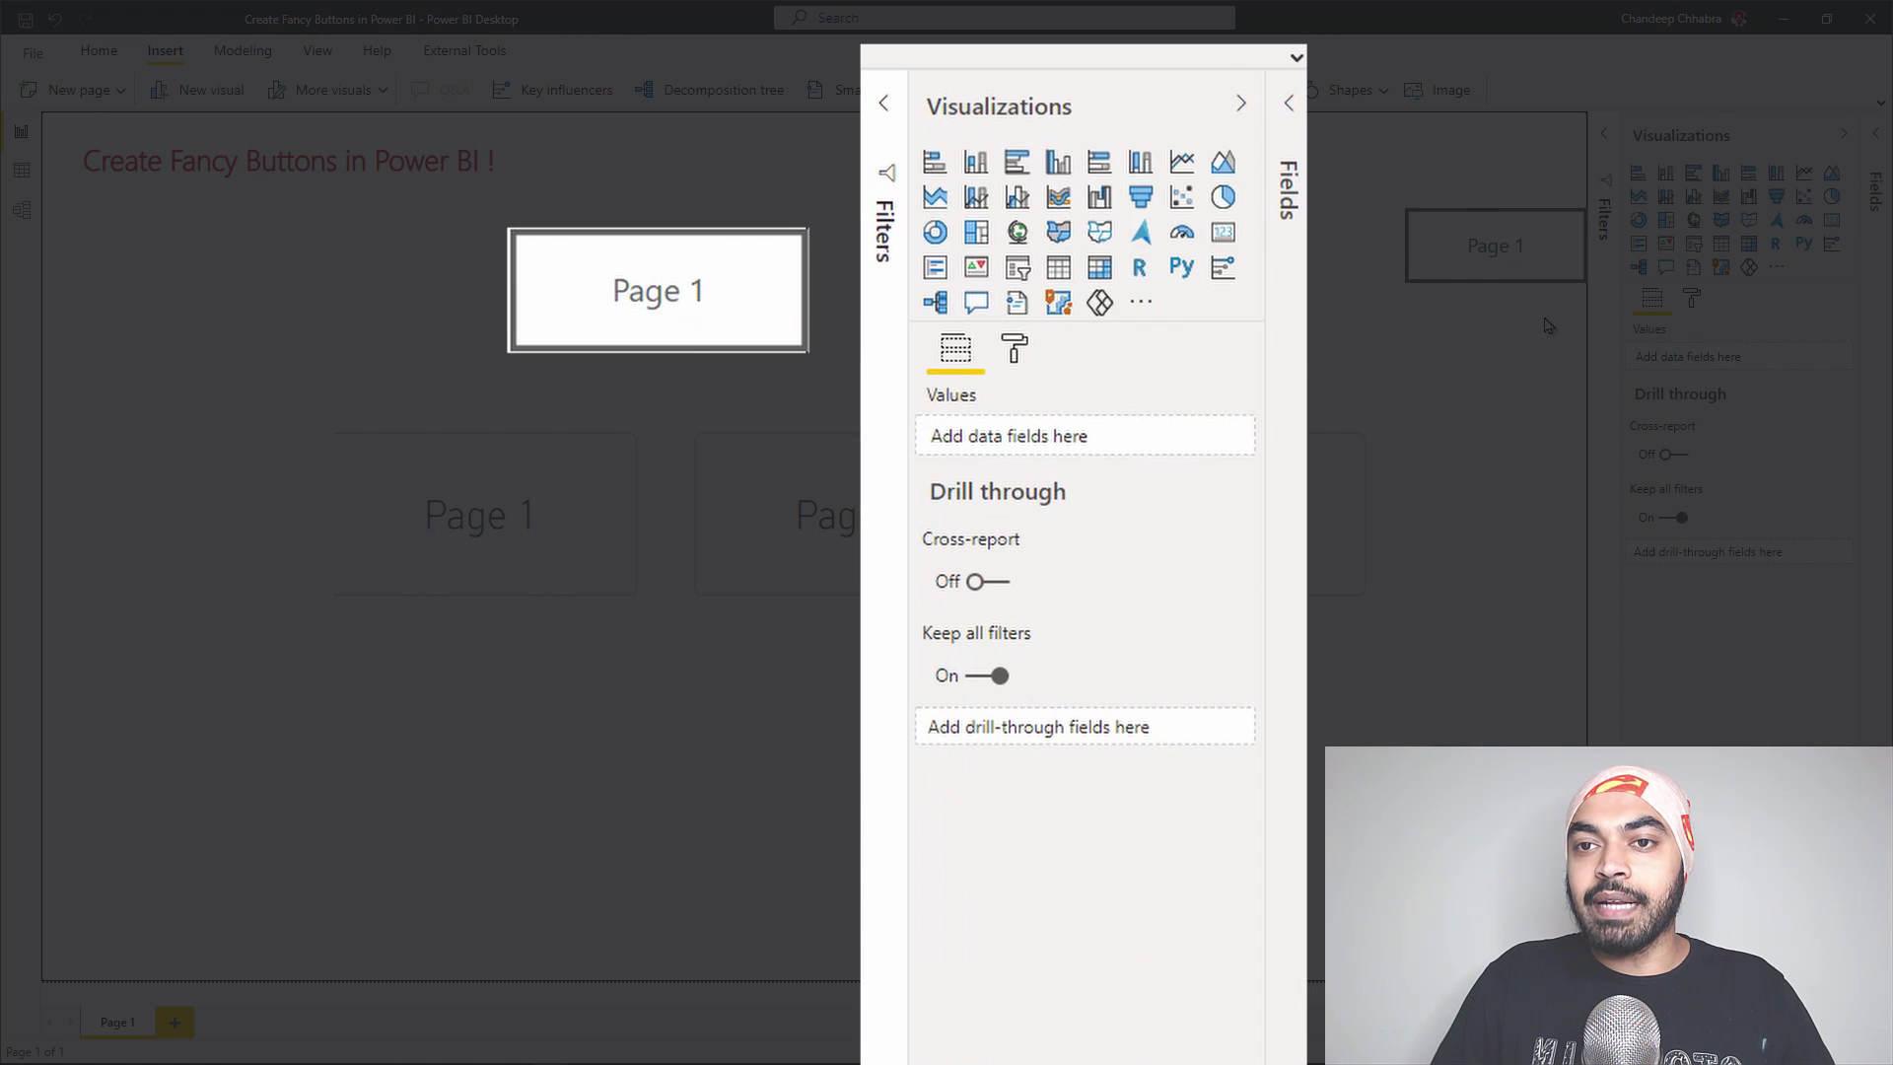
click(683, 343)
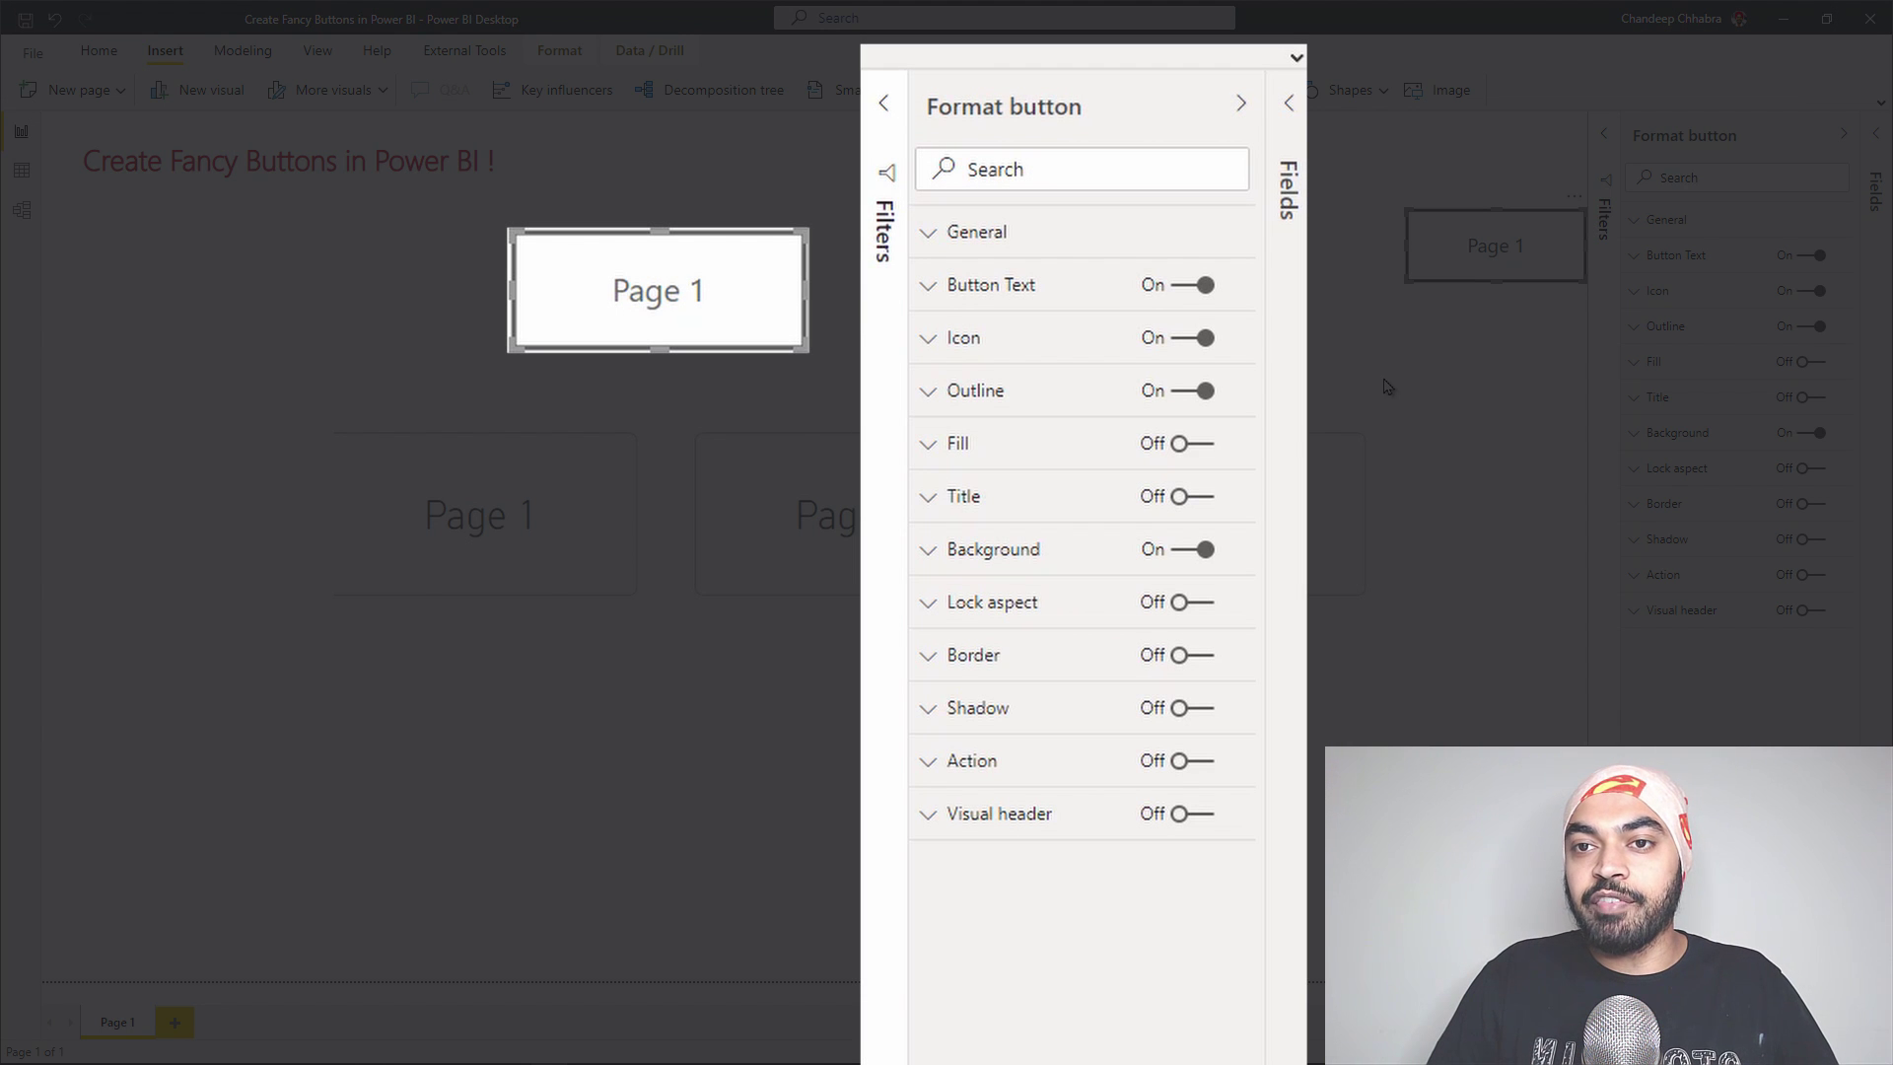
Switch the button text settings to the On hover state and make the hover label smaller
click(1508, 249)
click(1557, 251)
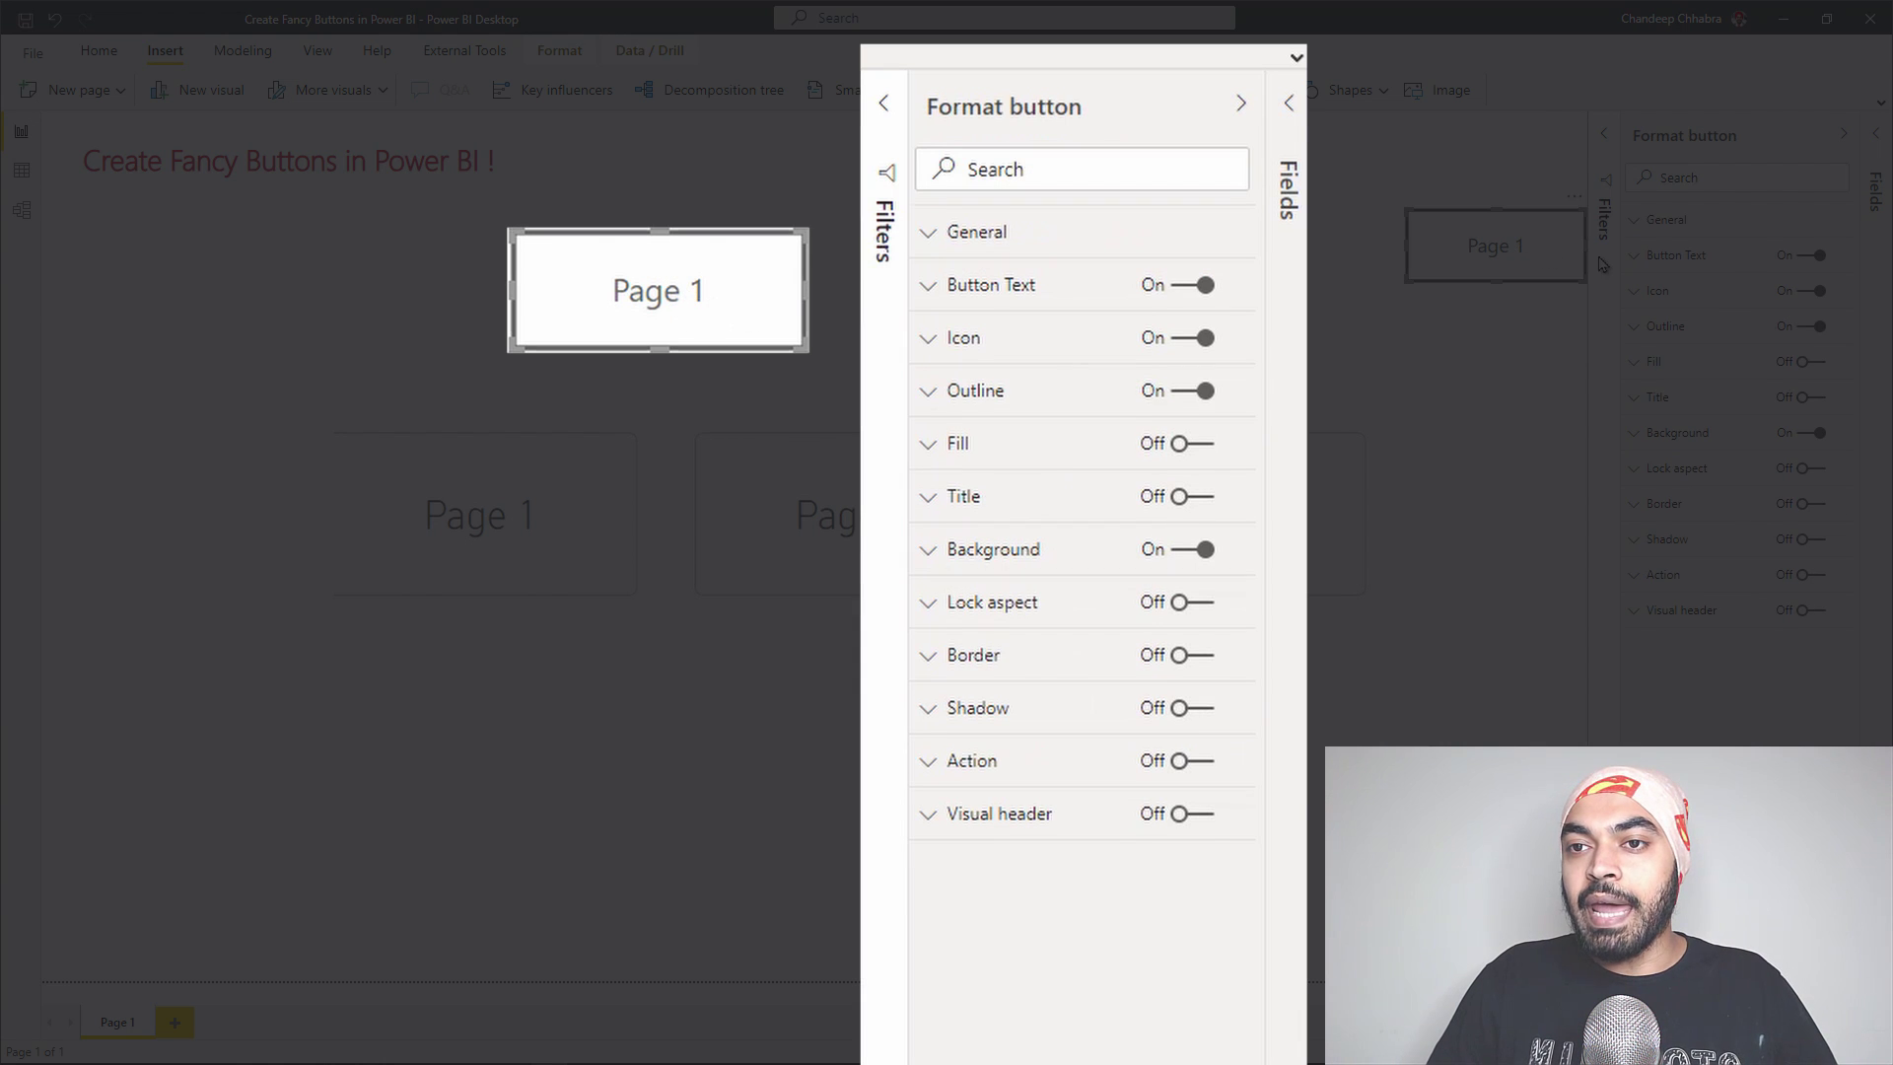
click(1674, 258)
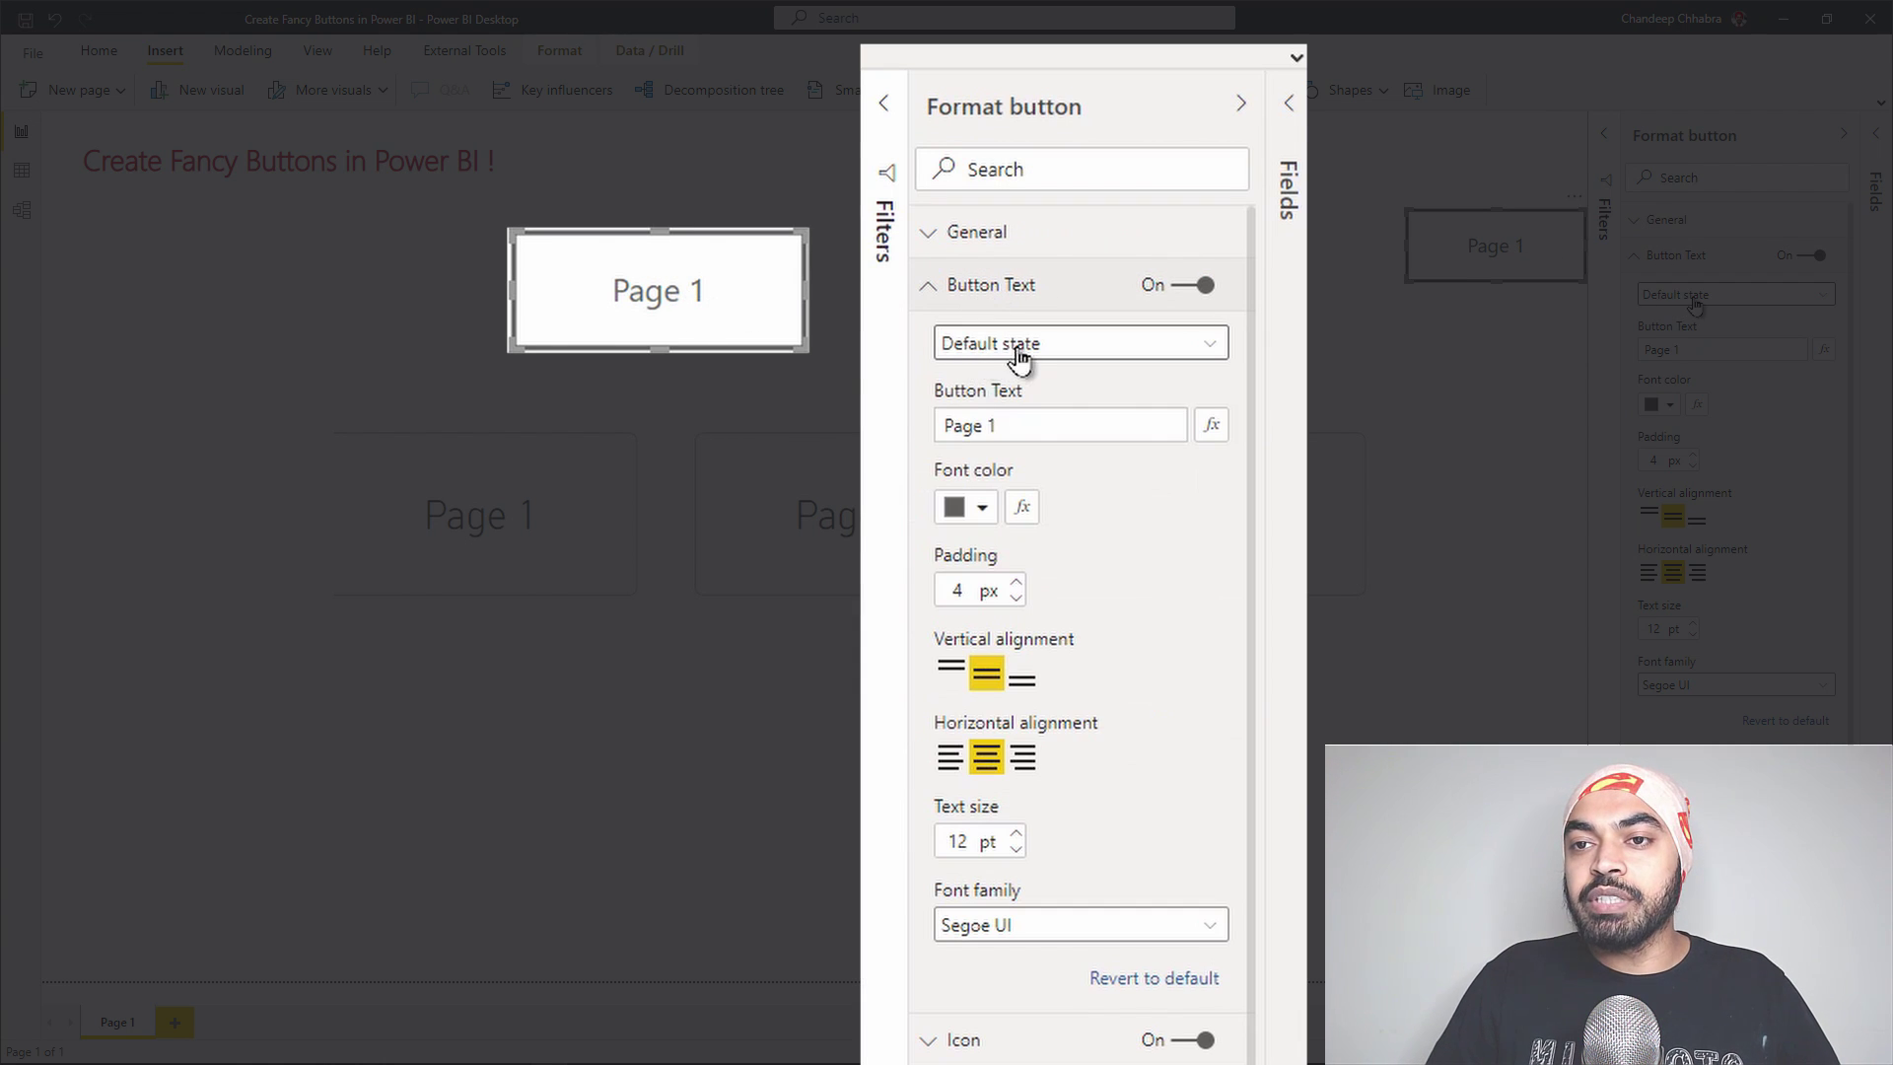
click(1692, 295)
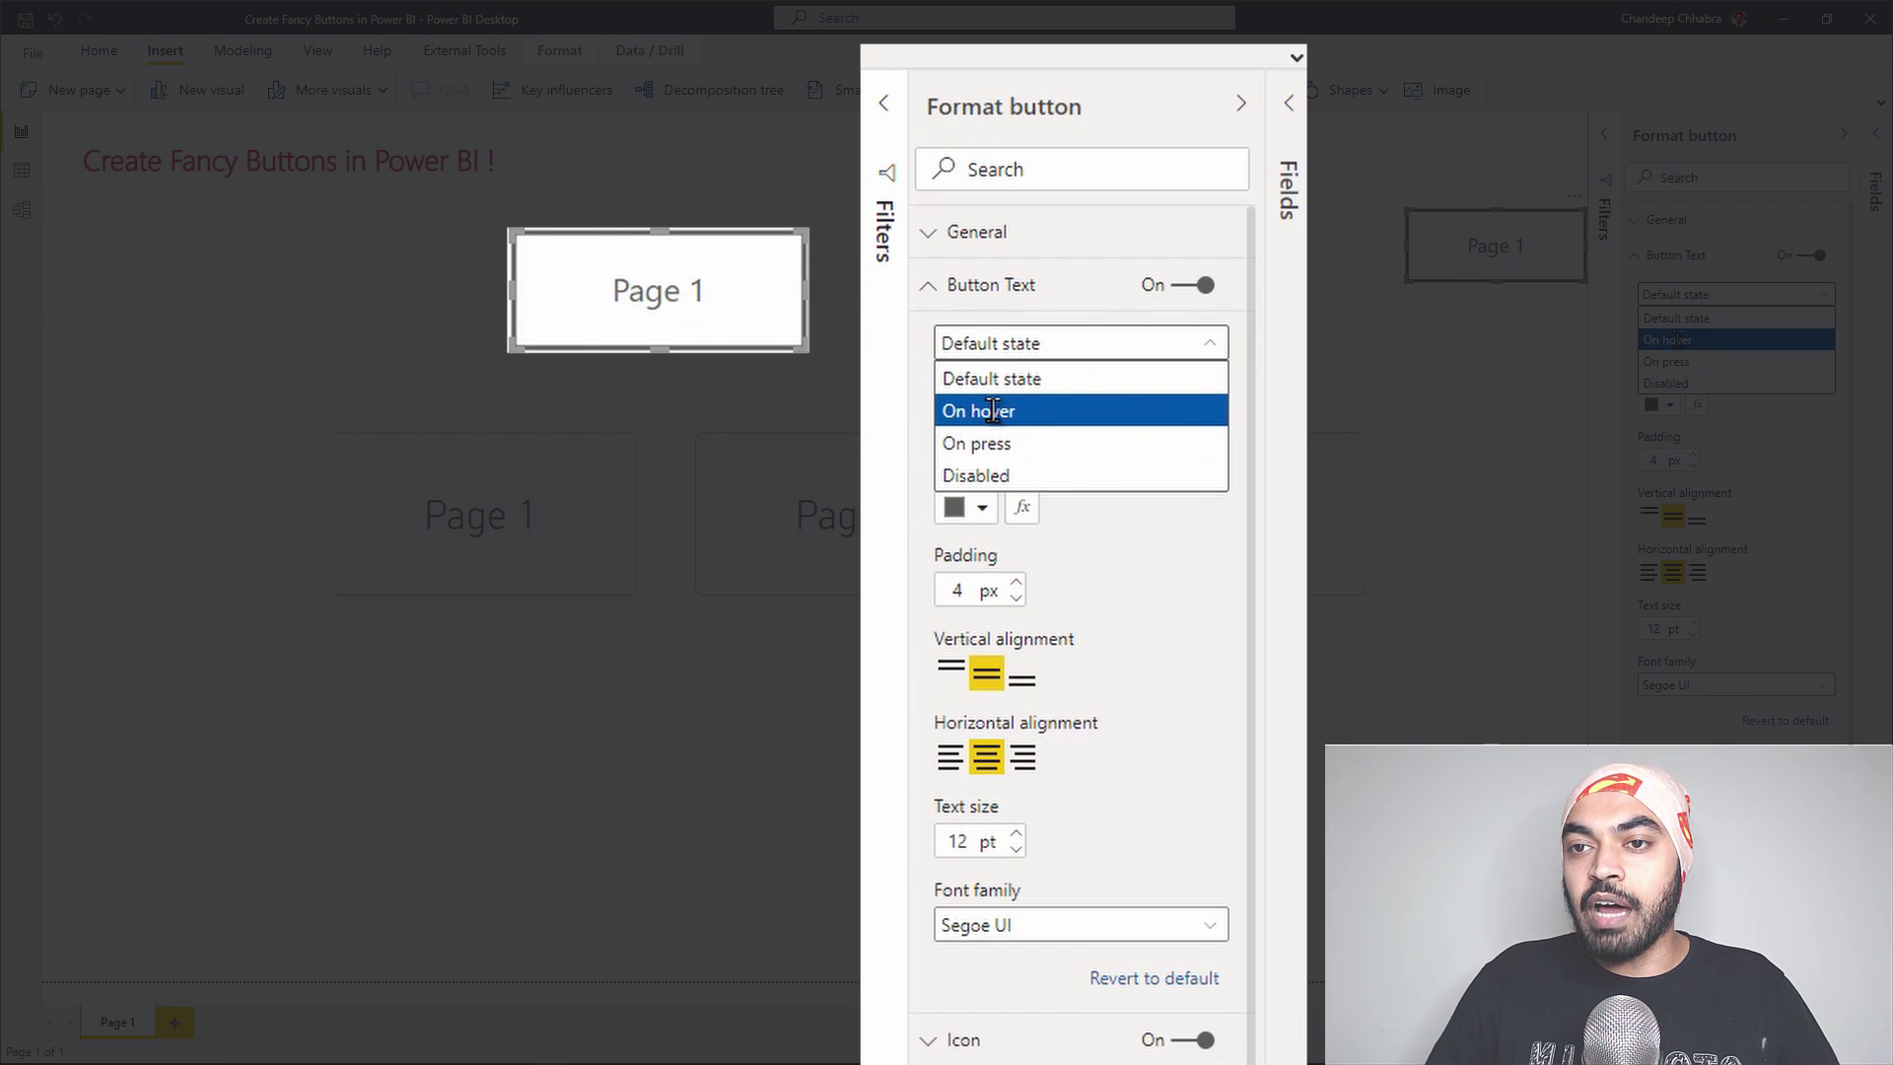
click(1677, 339)
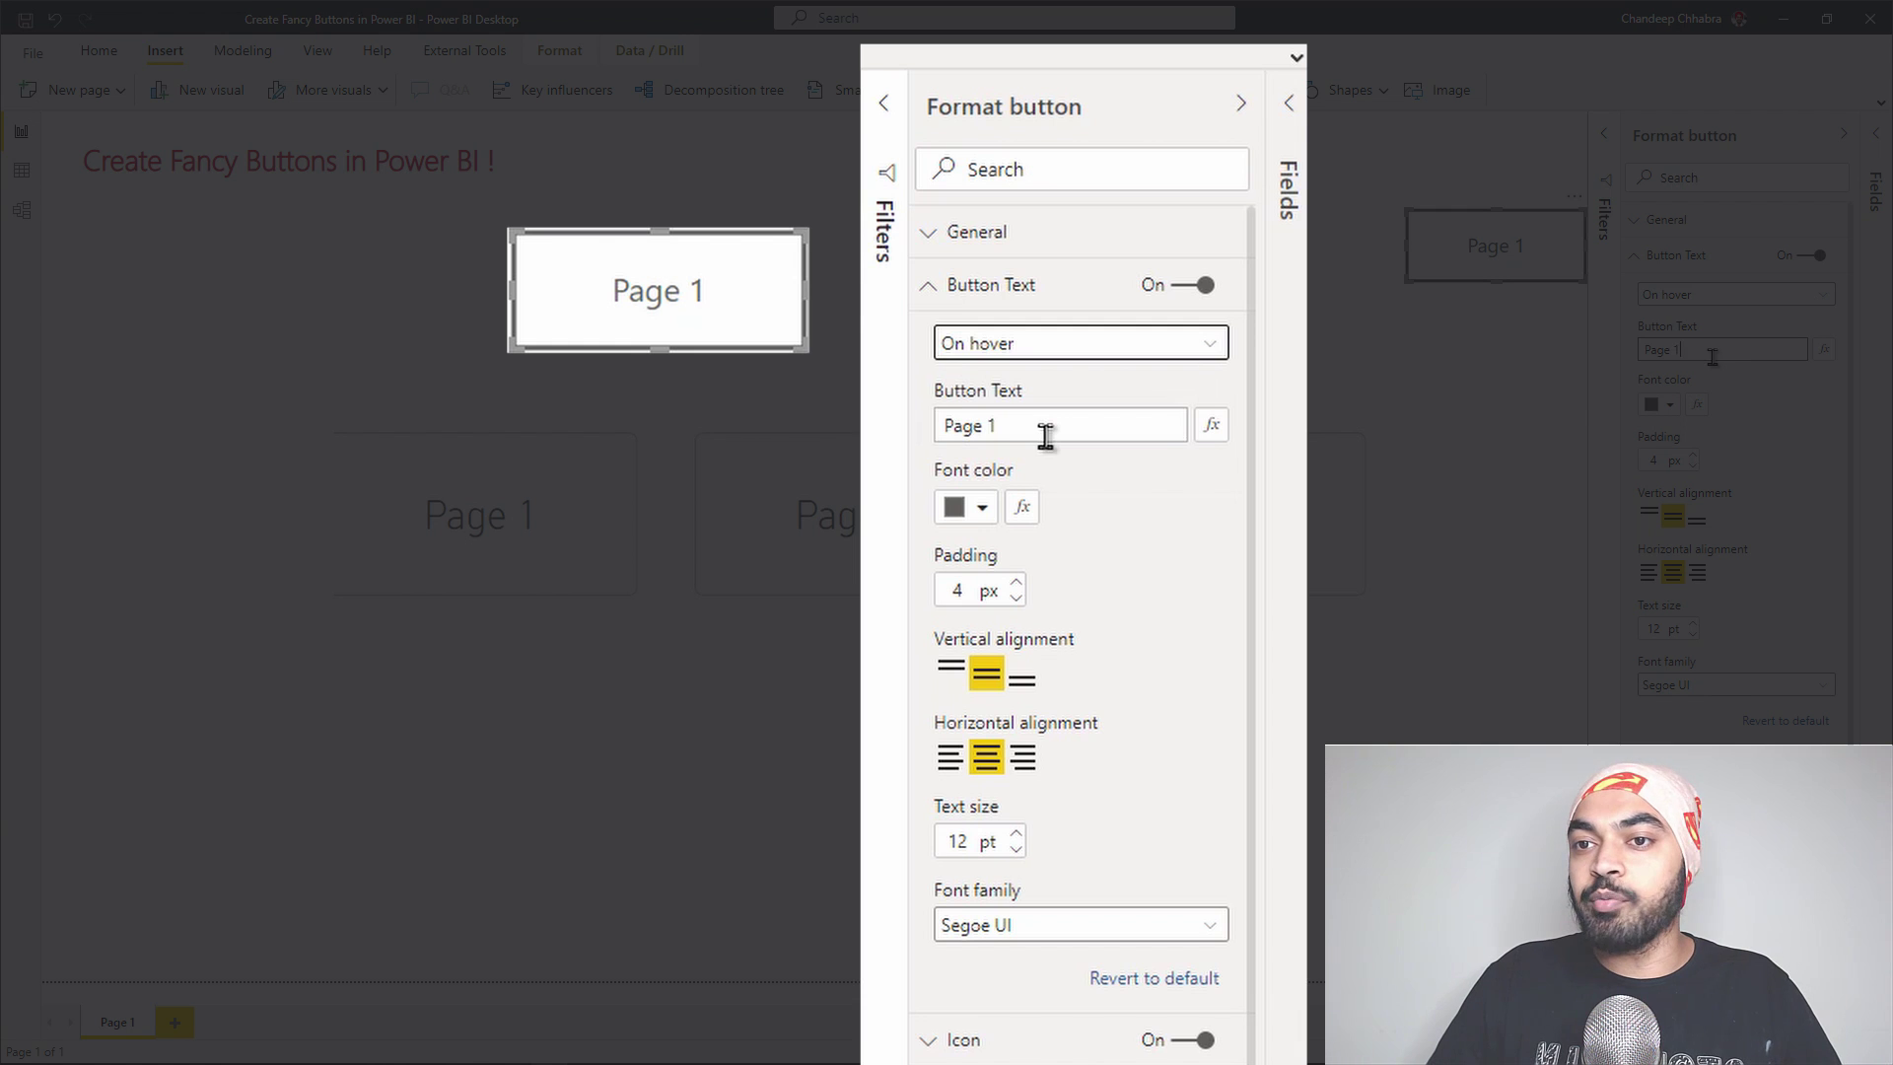
drag(1712, 356, 1640, 347)
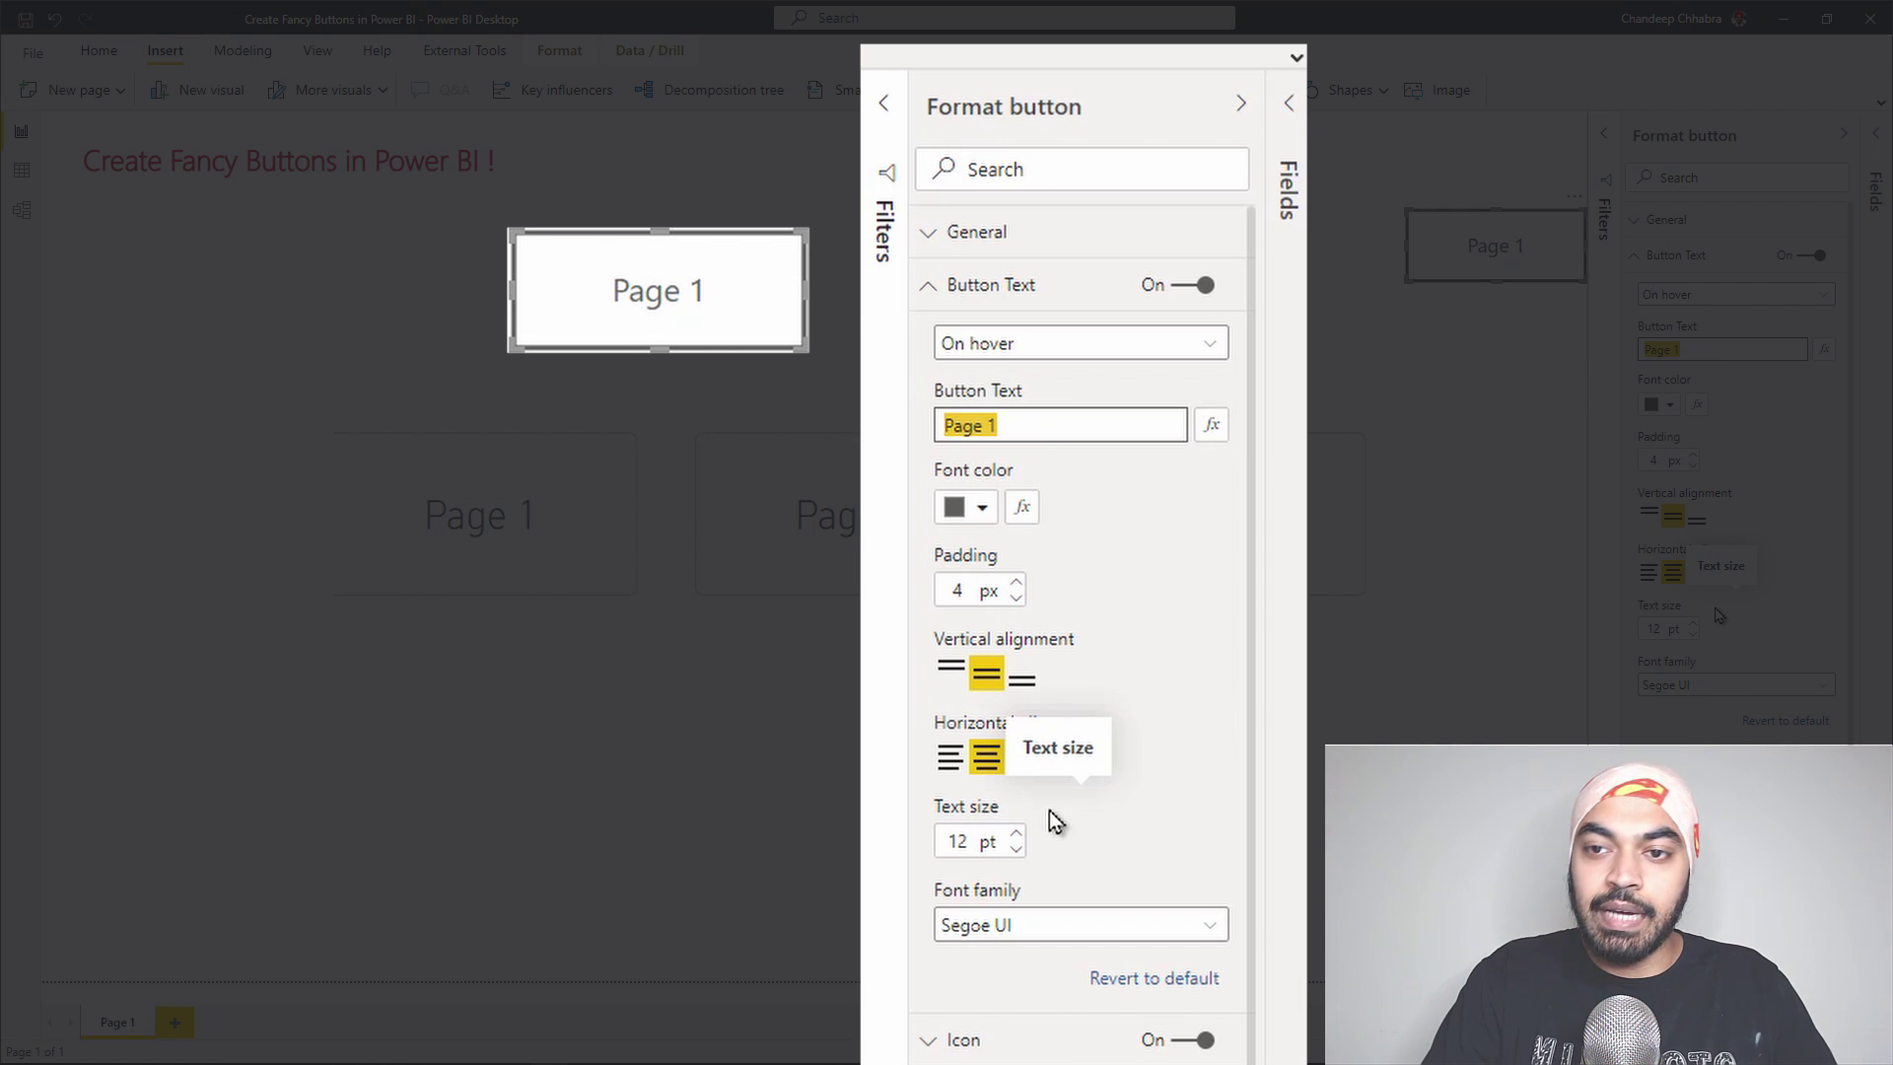
click(1692, 634)
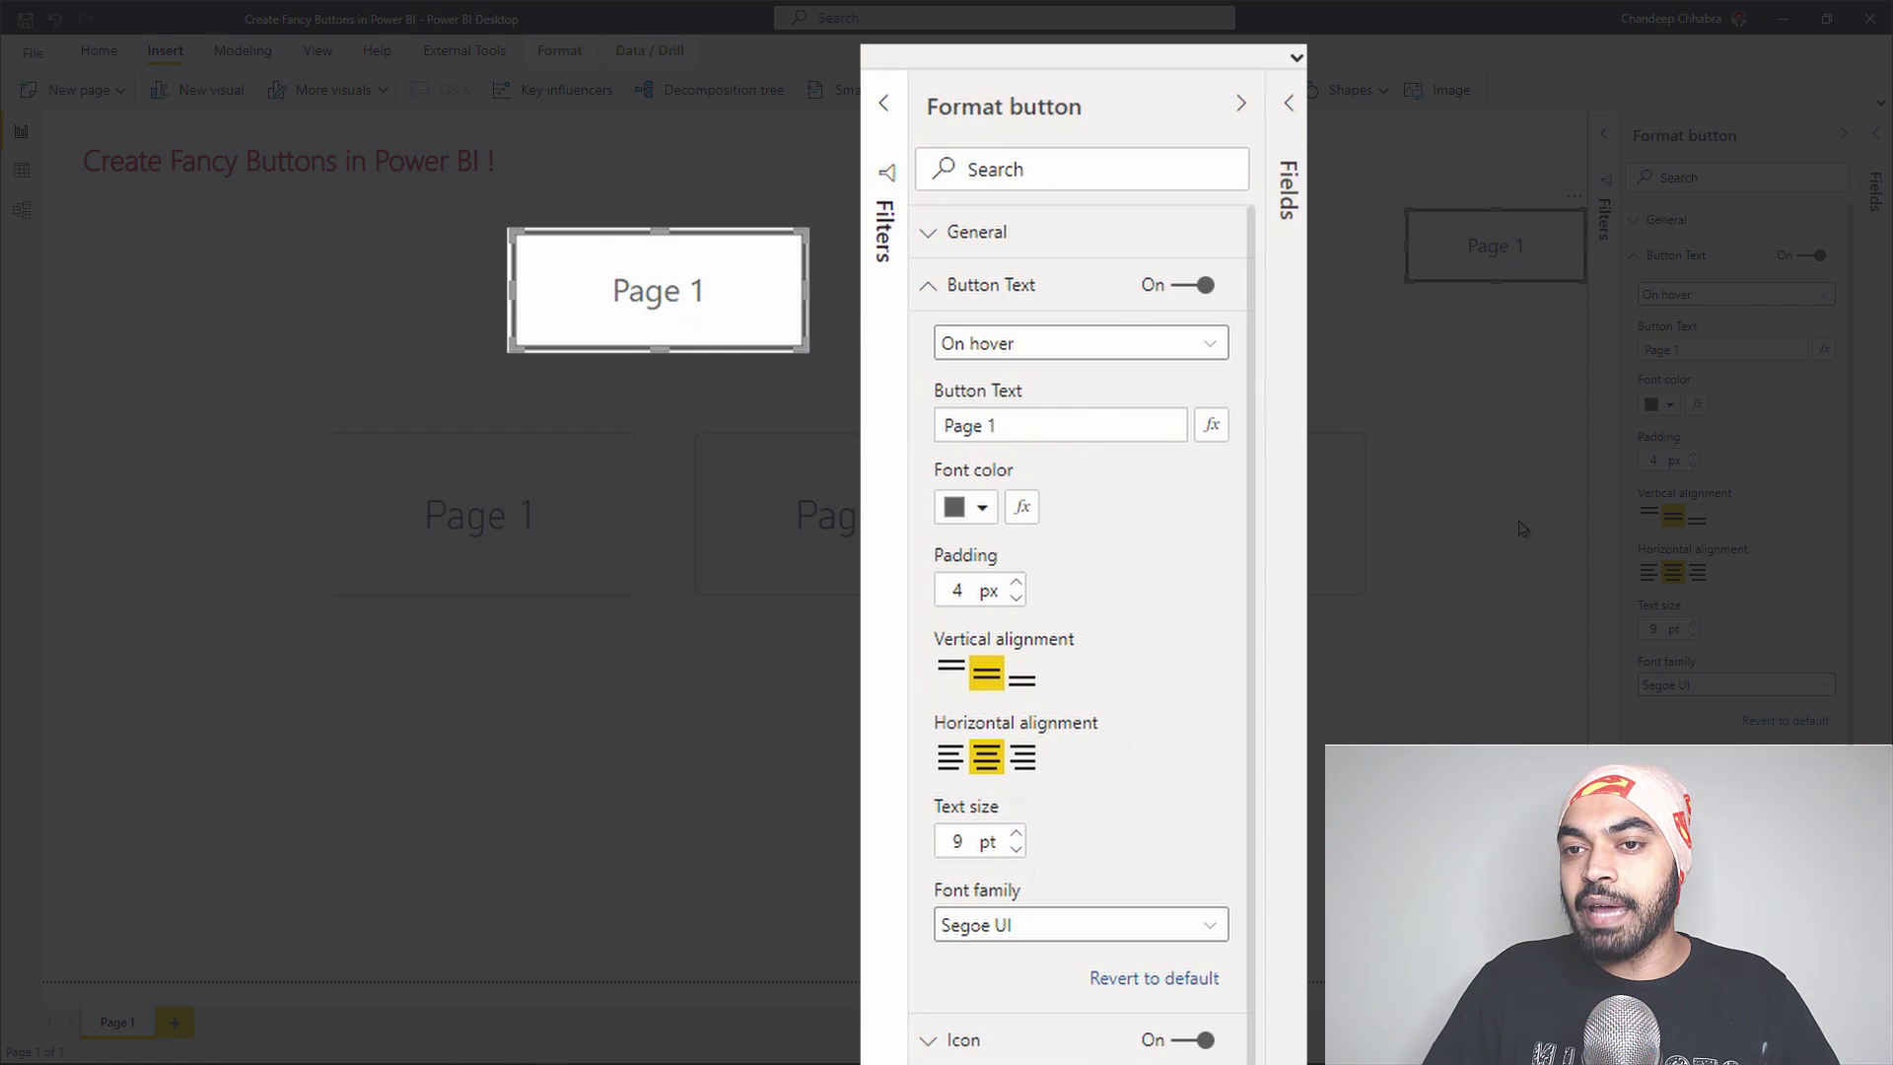
click(1408, 360)
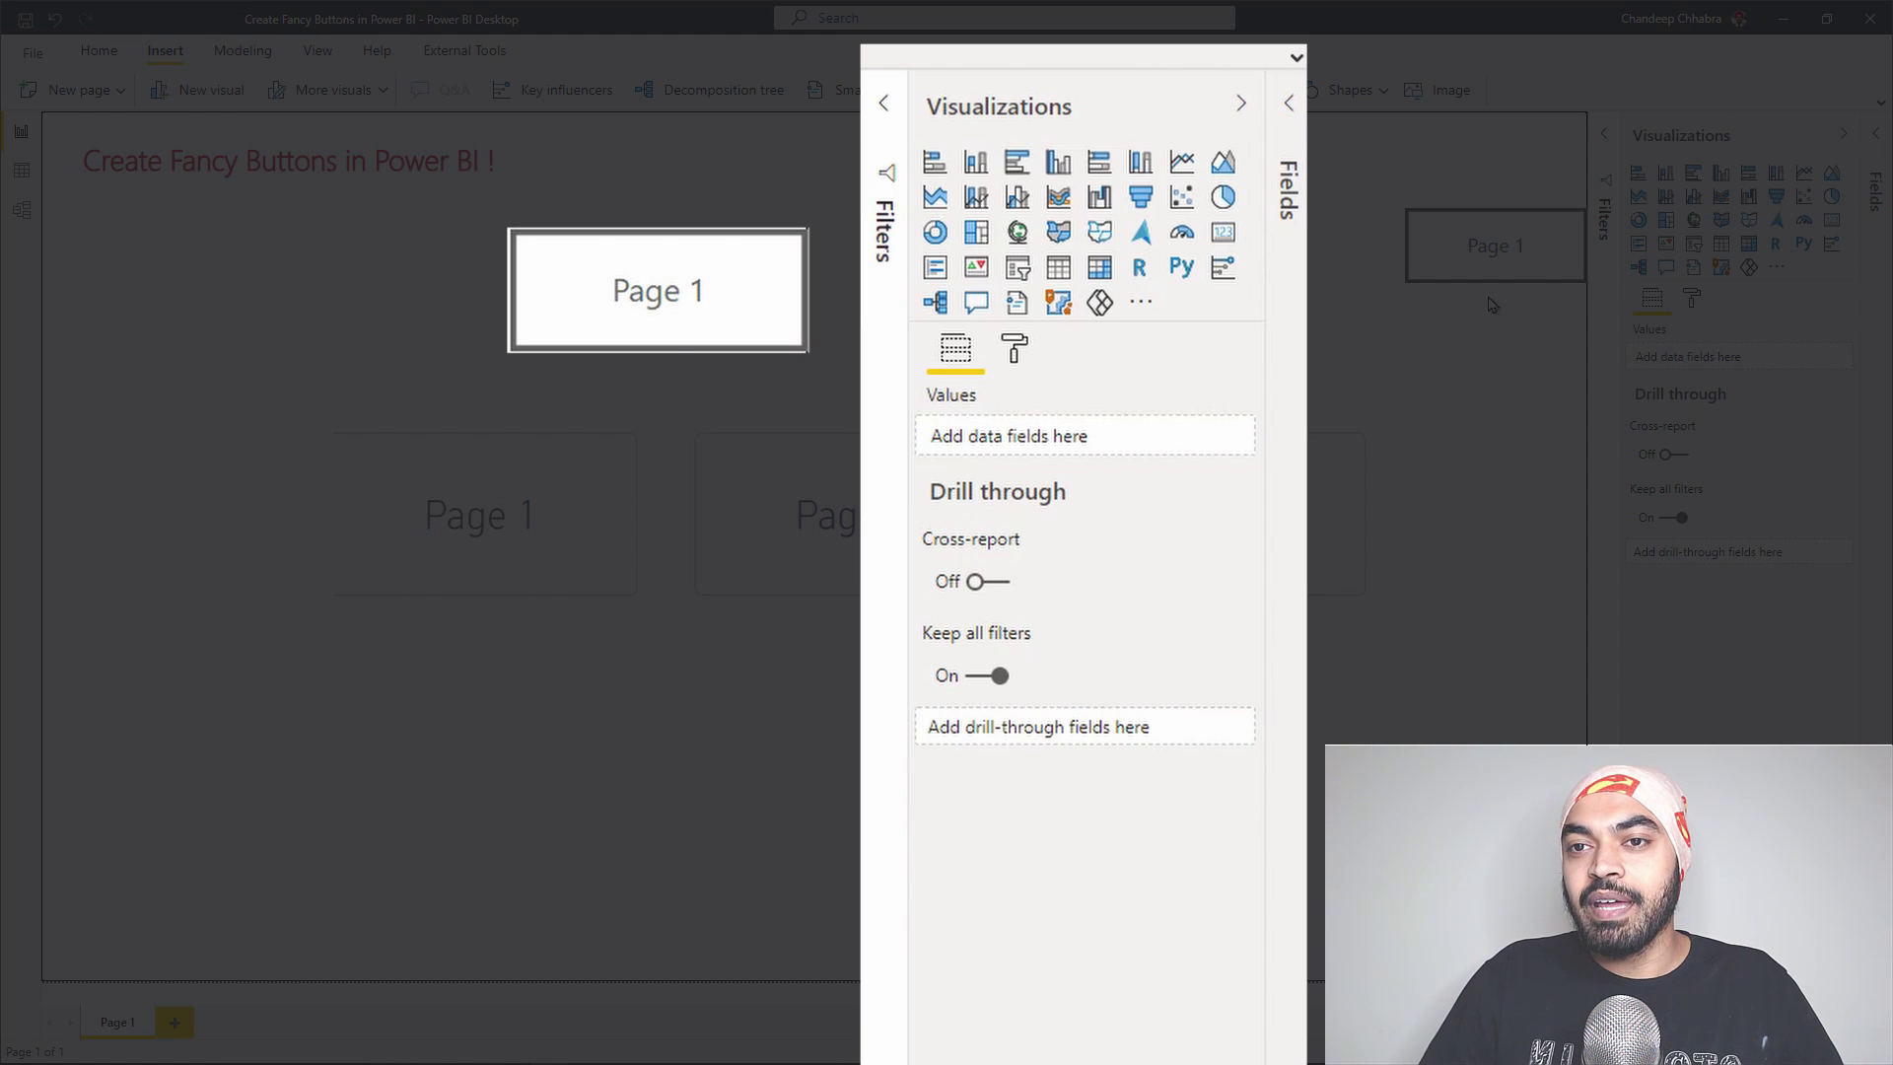
Set the Page 1 button's On hover font colour to red and preview it
click(1513, 244)
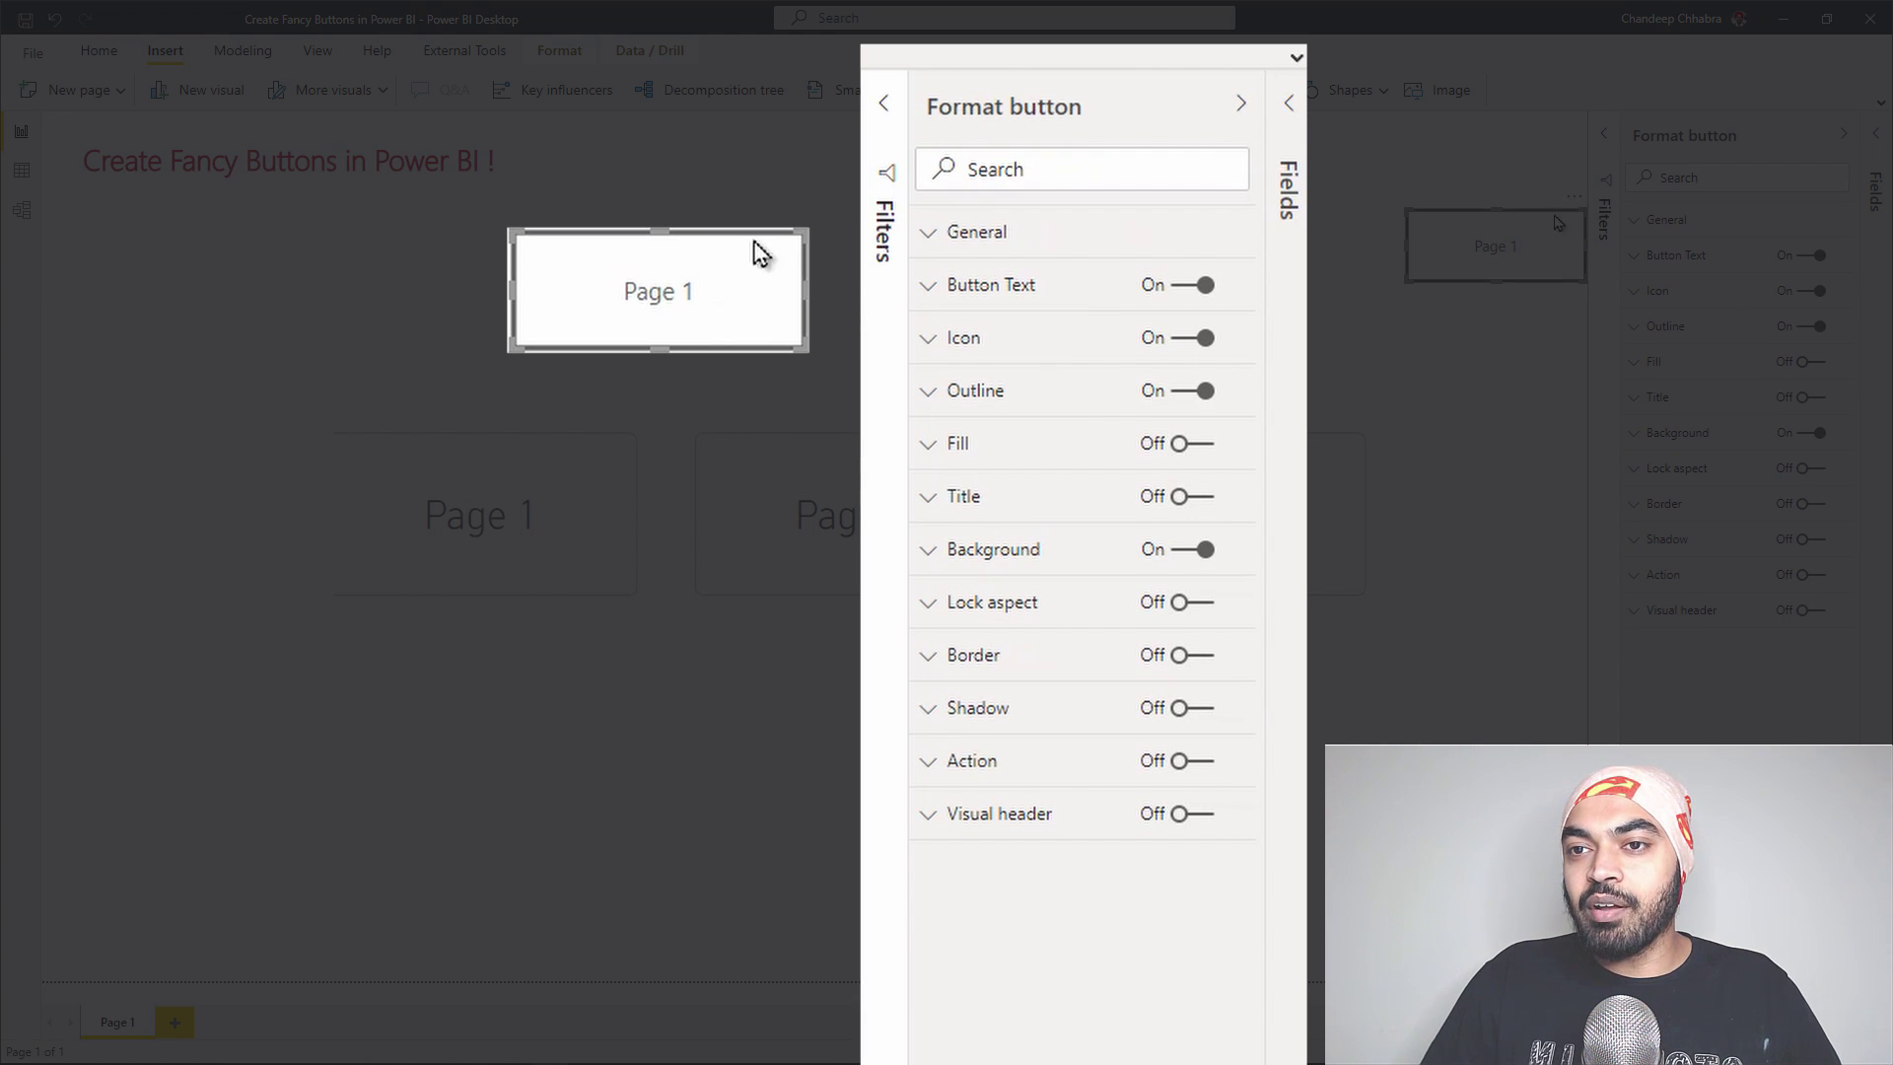
click(1031, 302)
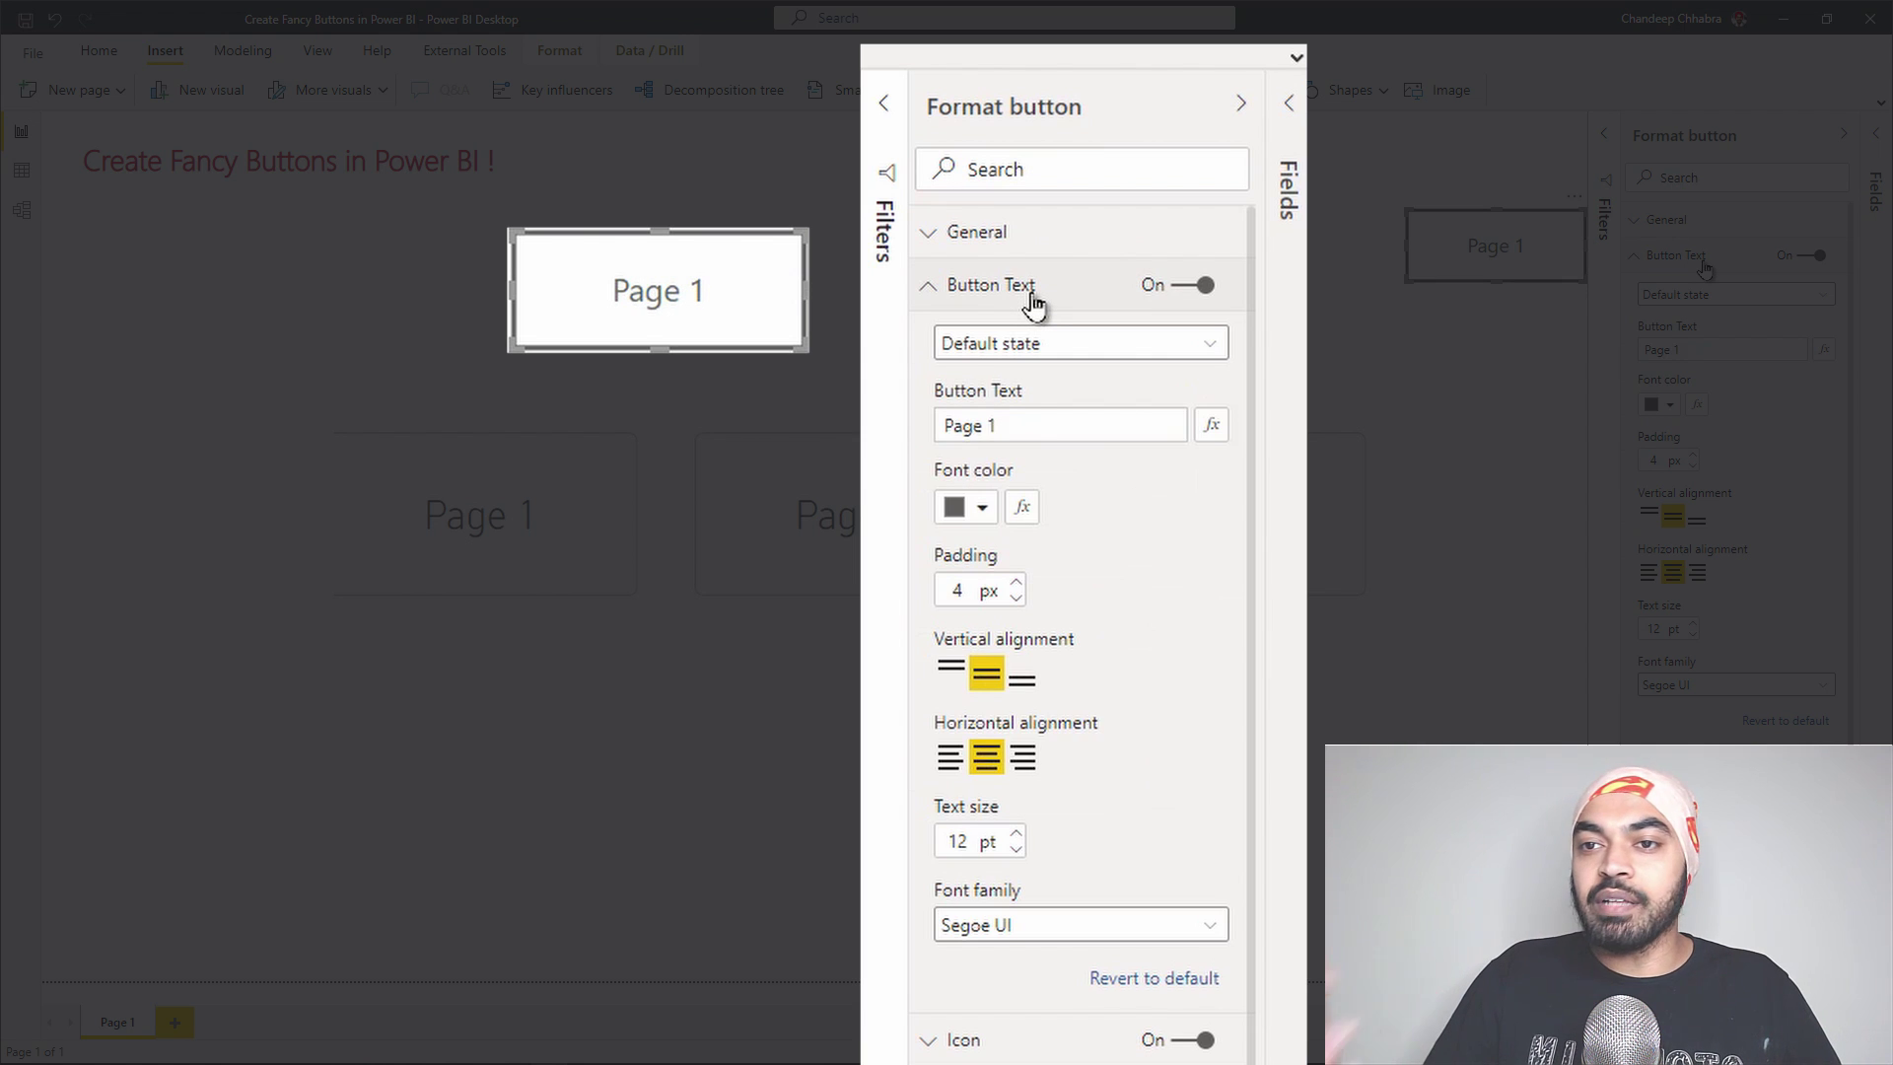
click(1034, 345)
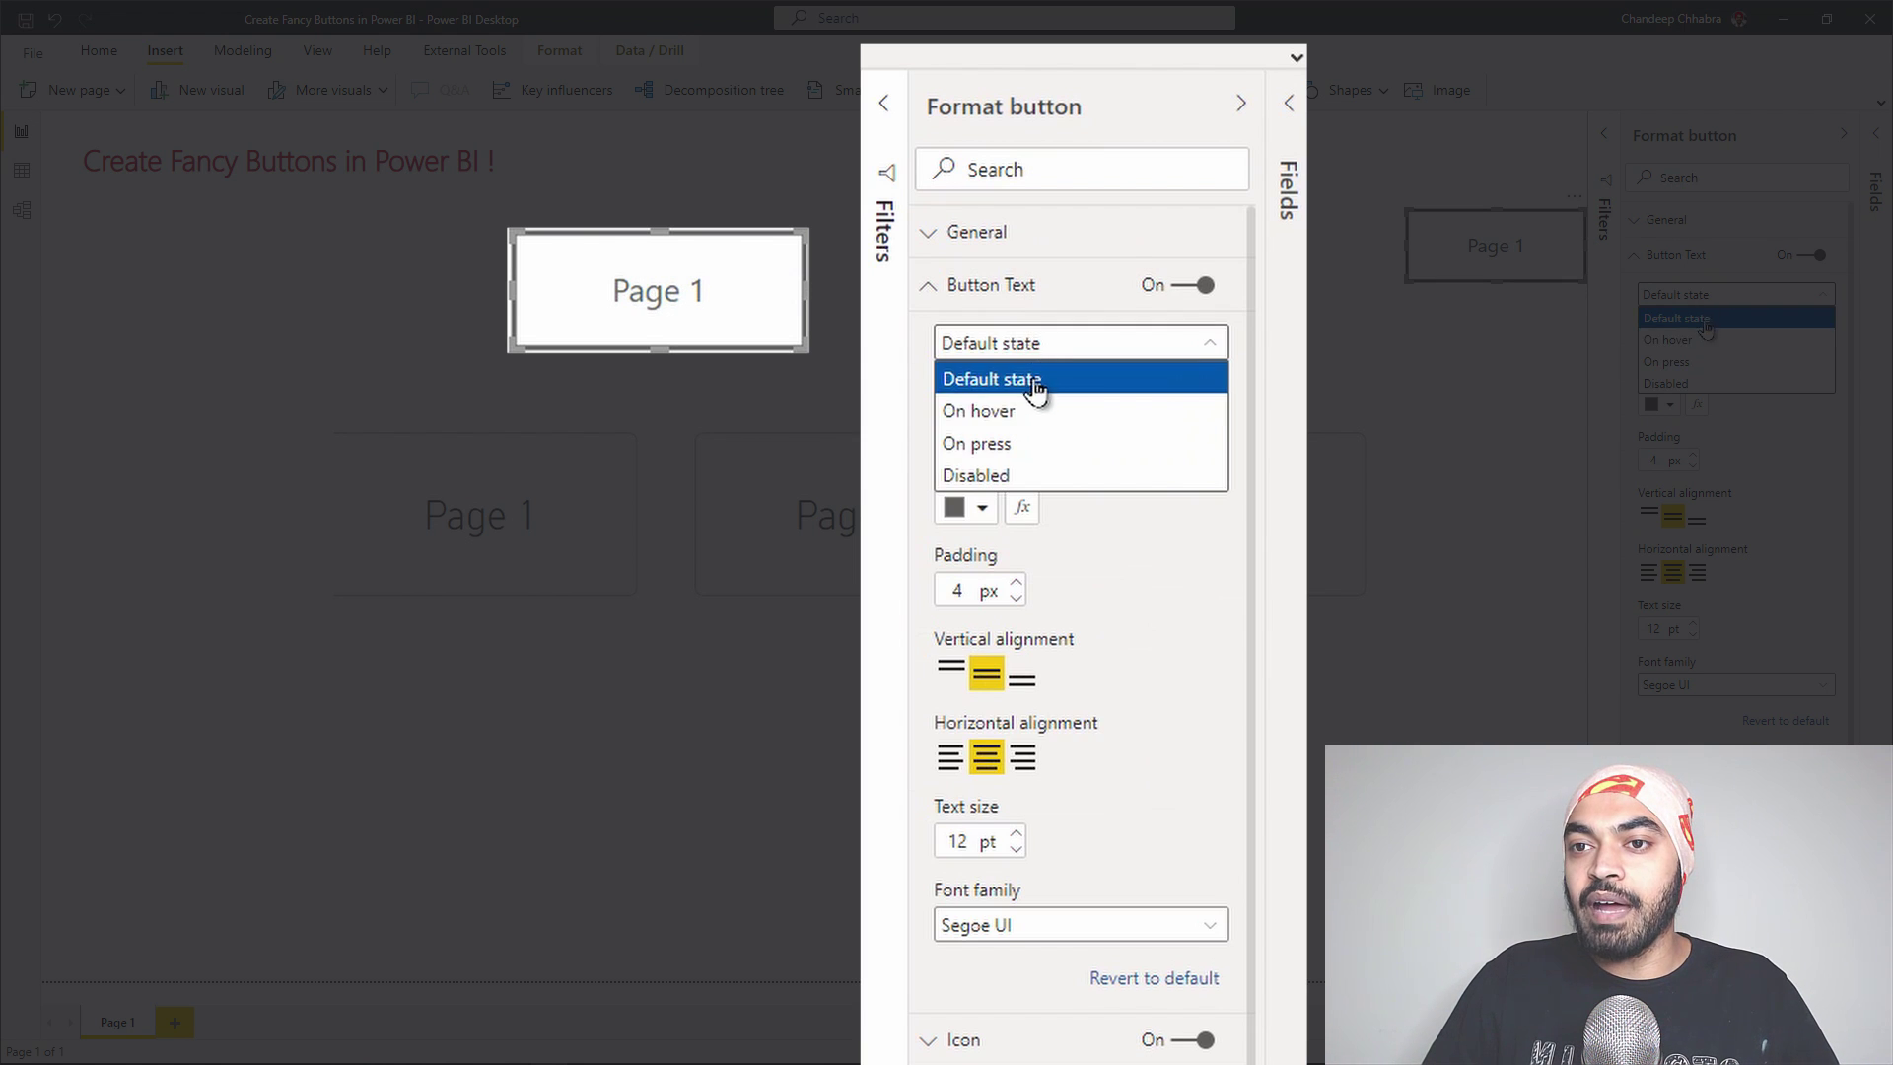
click(1031, 410)
click(990, 510)
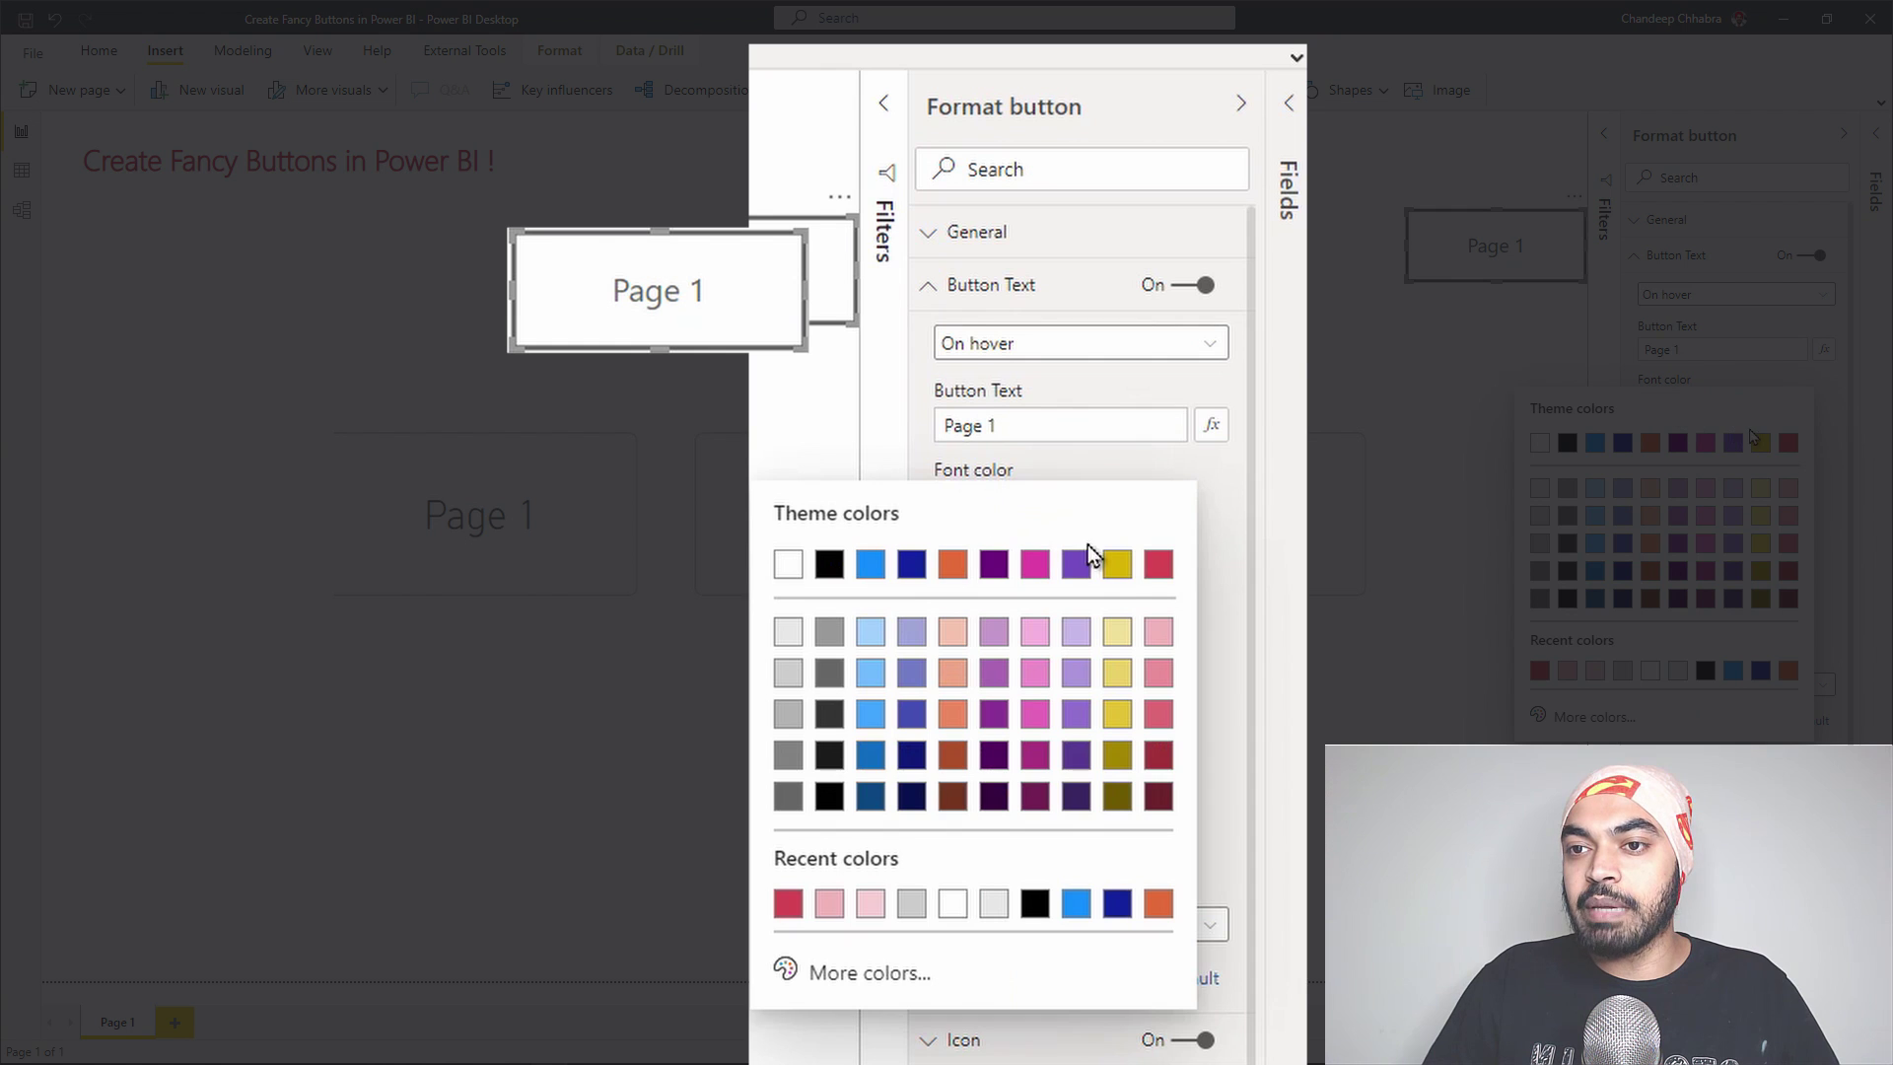
click(1158, 564)
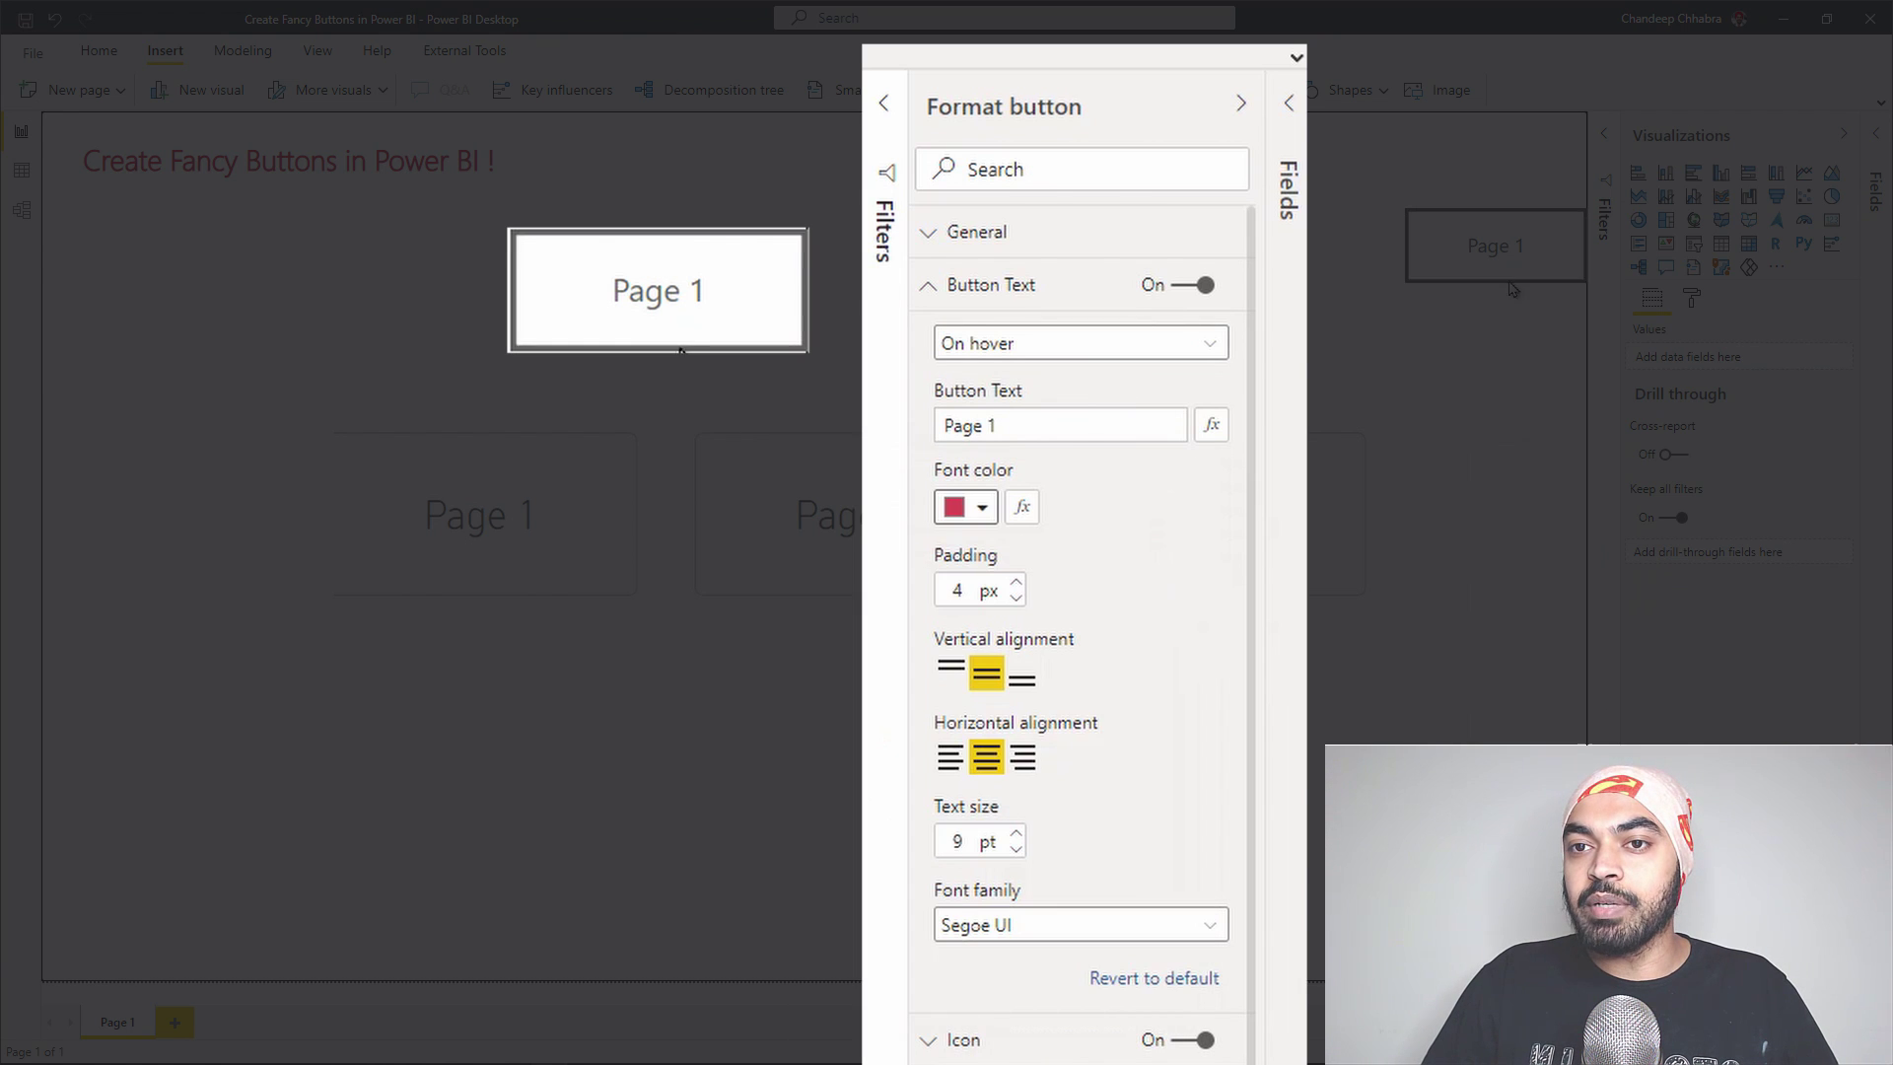
click(1512, 353)
click(749, 313)
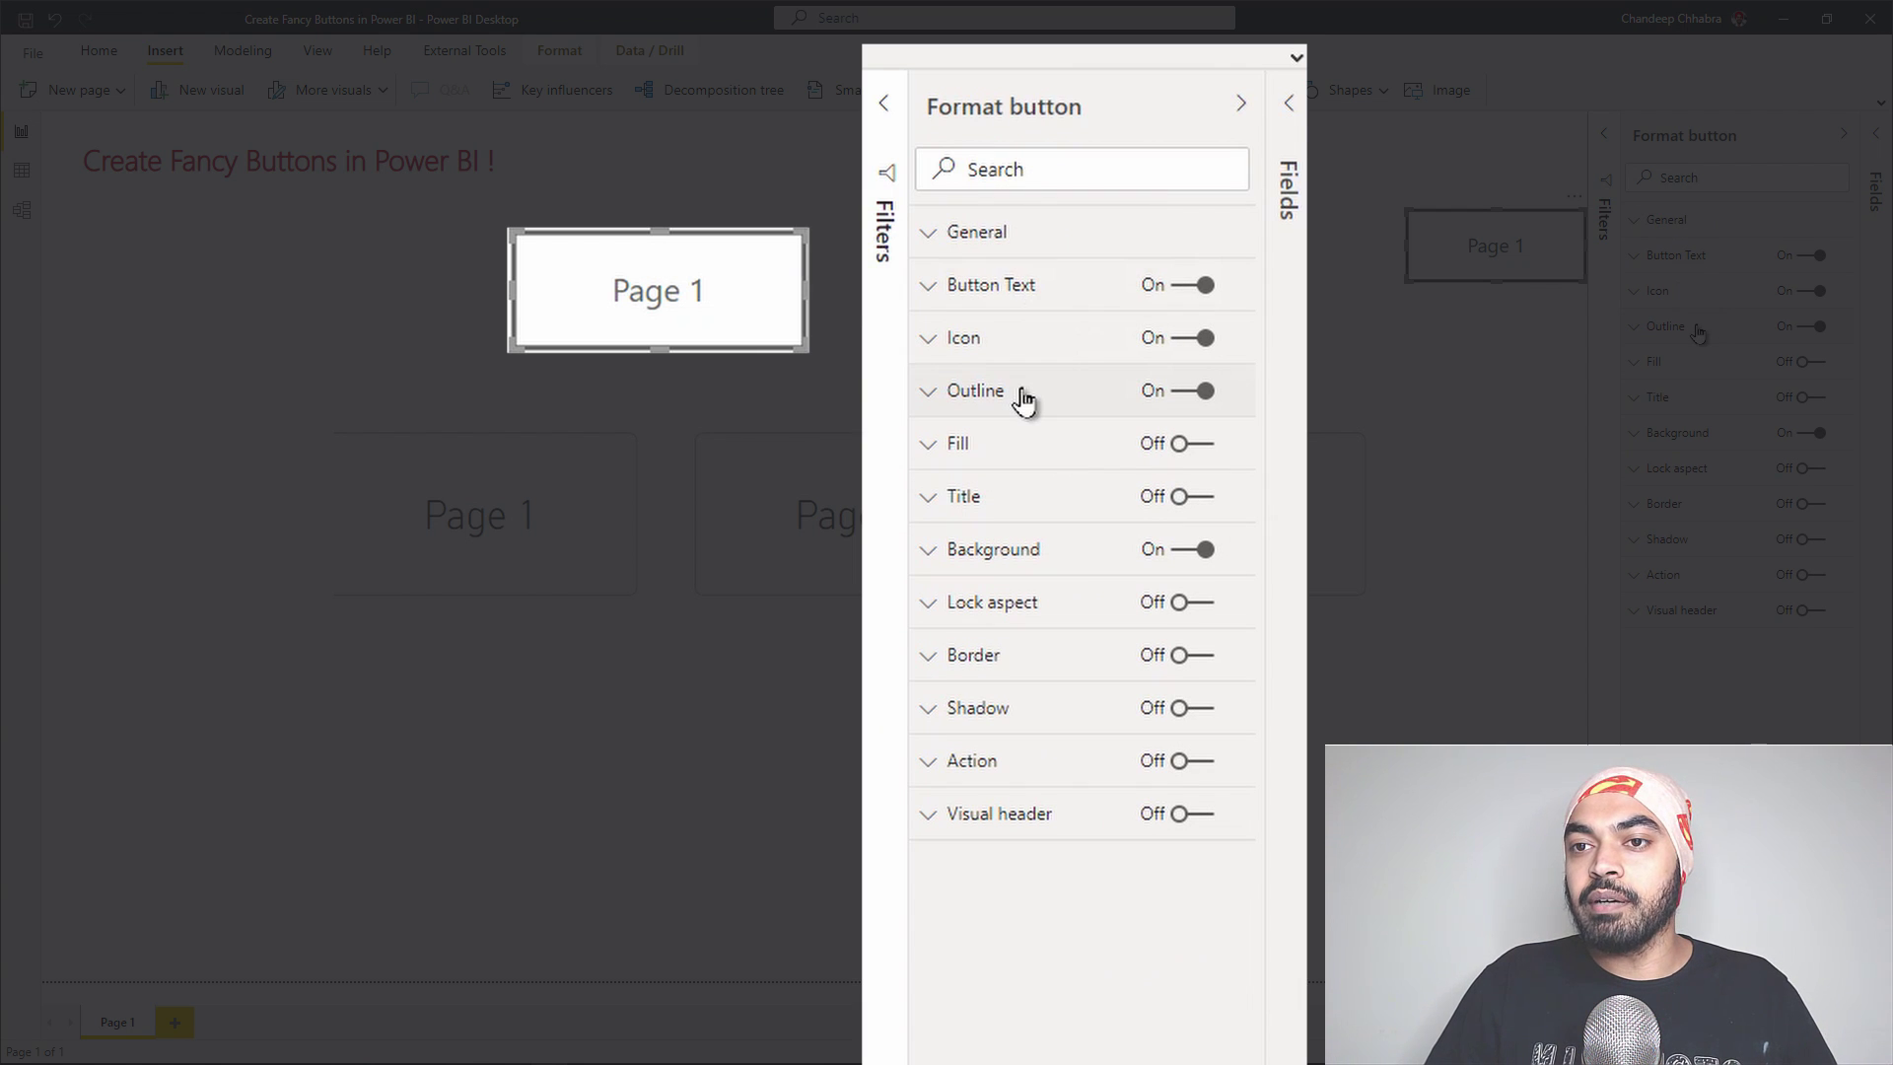
Expand Outline and set the default state outline weight to 1 pt
click(1023, 394)
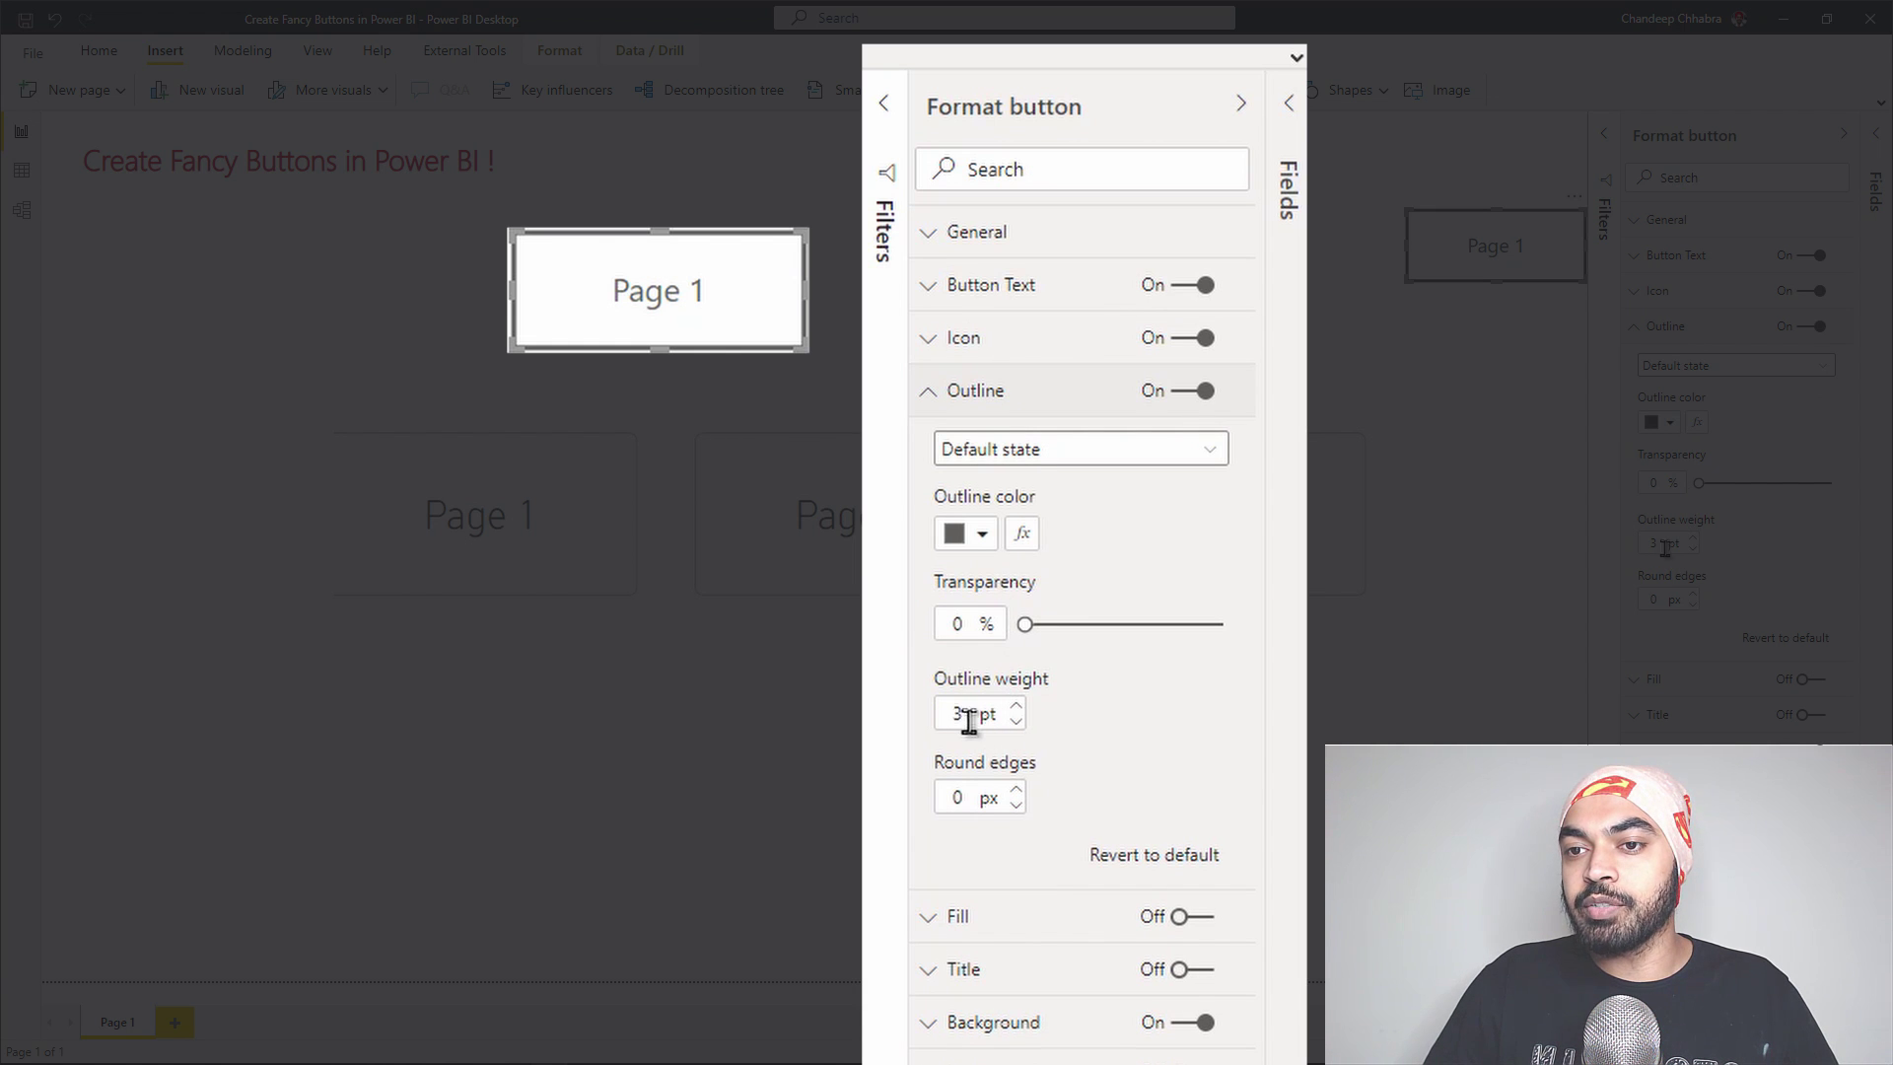
click(1016, 723)
click(1017, 723)
Give the On hover outline a 2 pt weight and a red colour
click(998, 456)
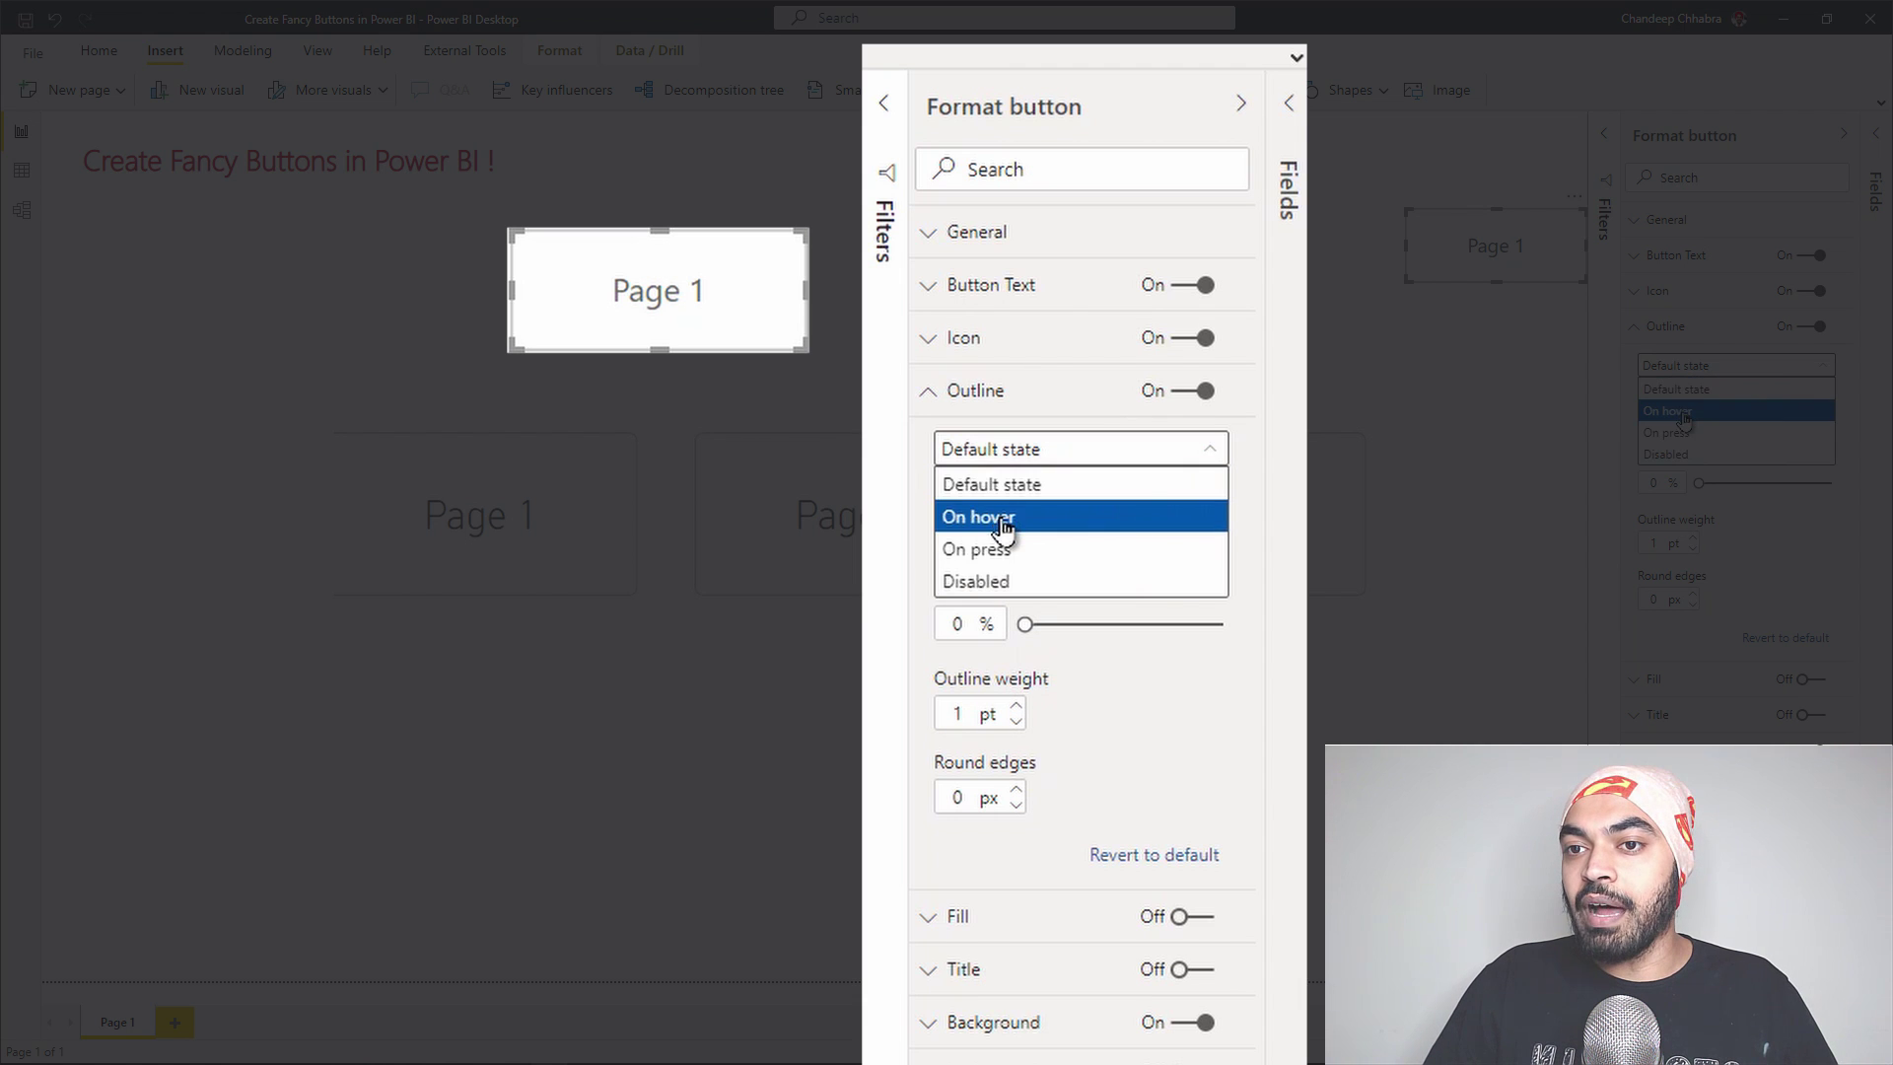
click(1001, 518)
click(1017, 705)
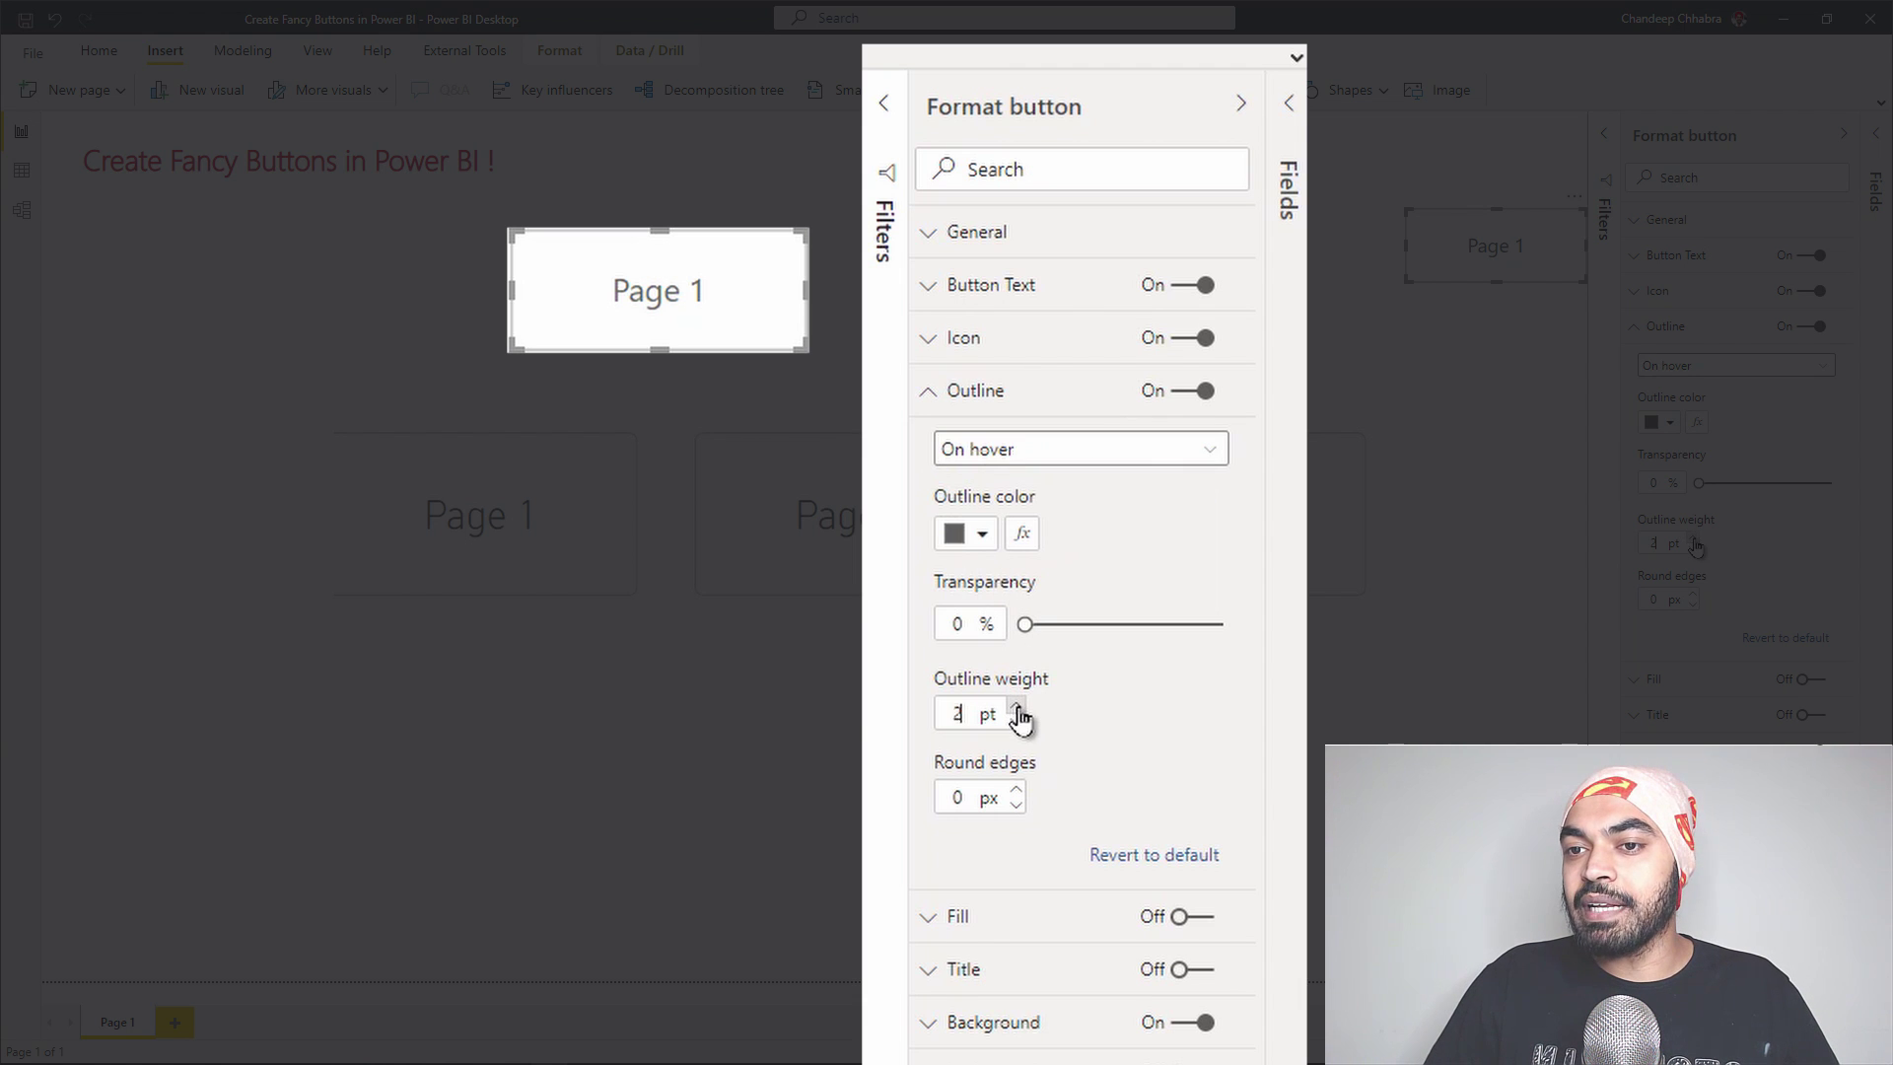
click(983, 537)
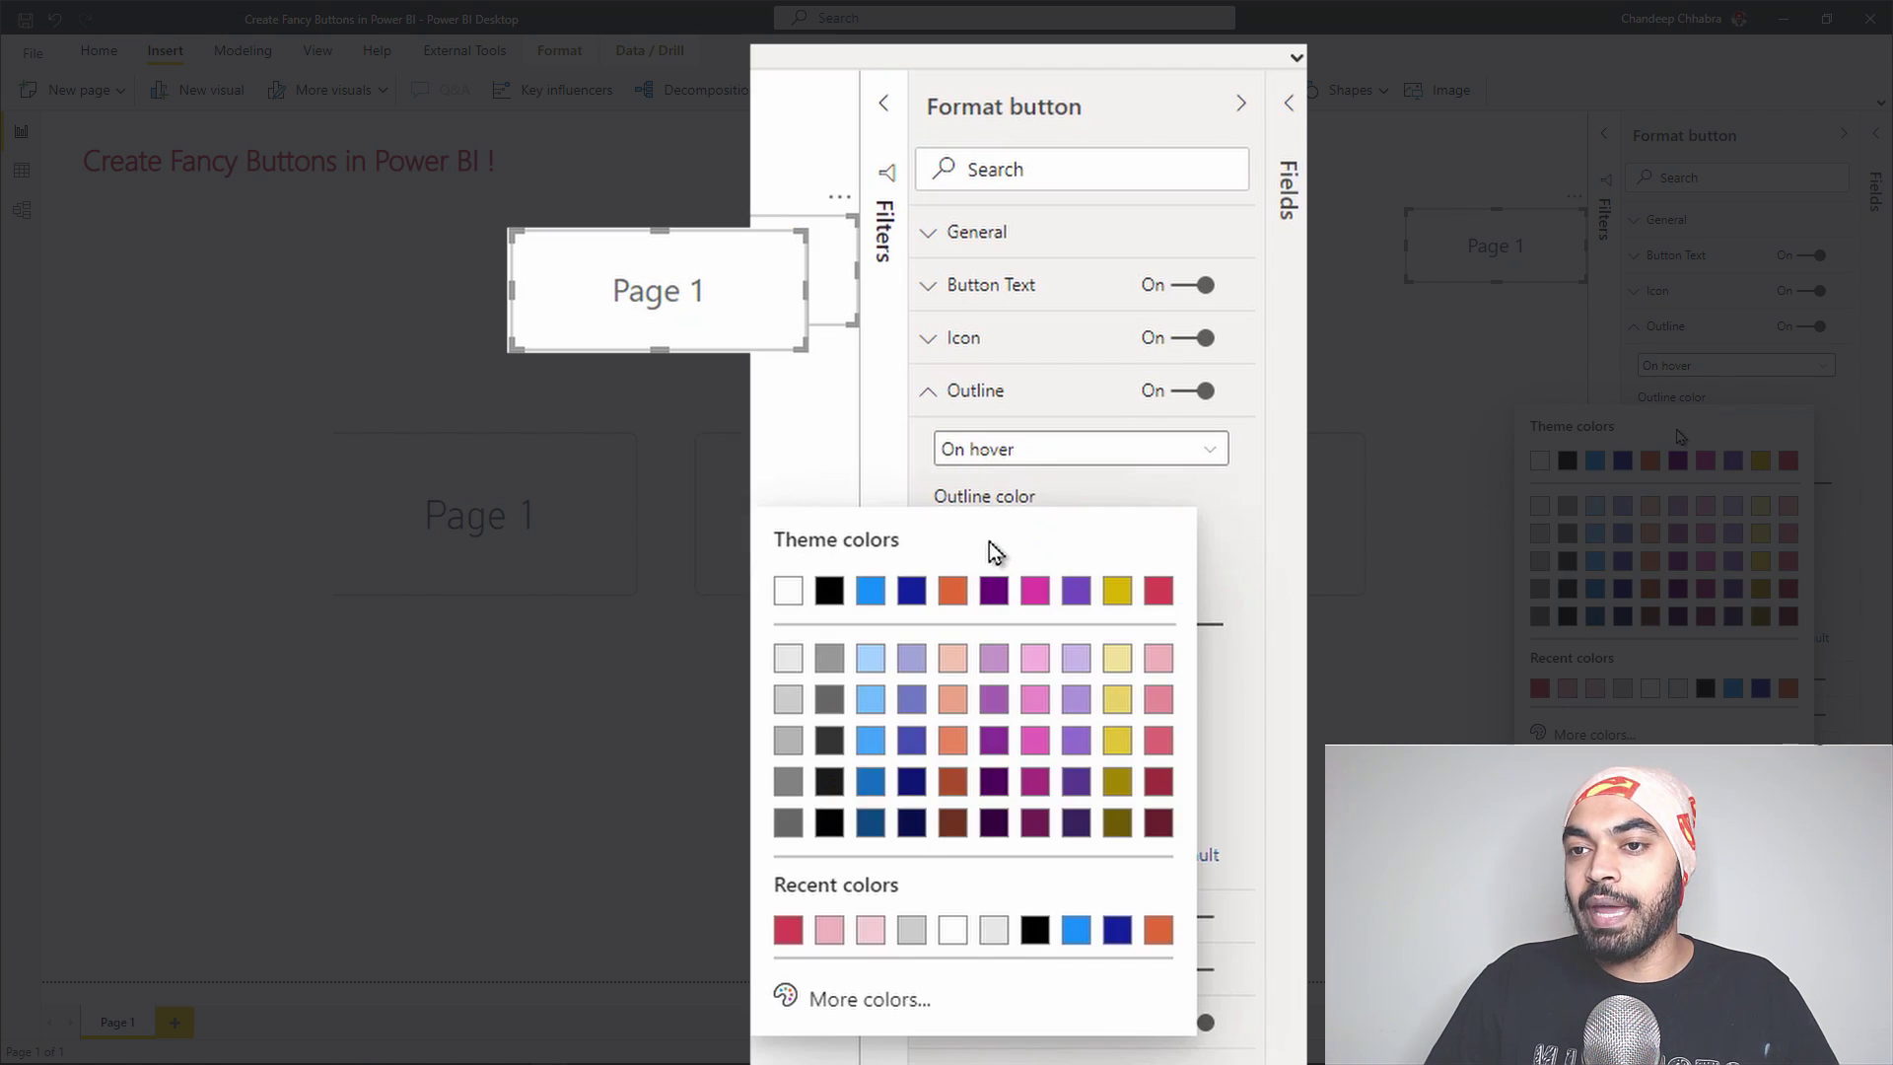
click(1163, 588)
Return the outline settings to Default state and preview the hover outline
click(1057, 468)
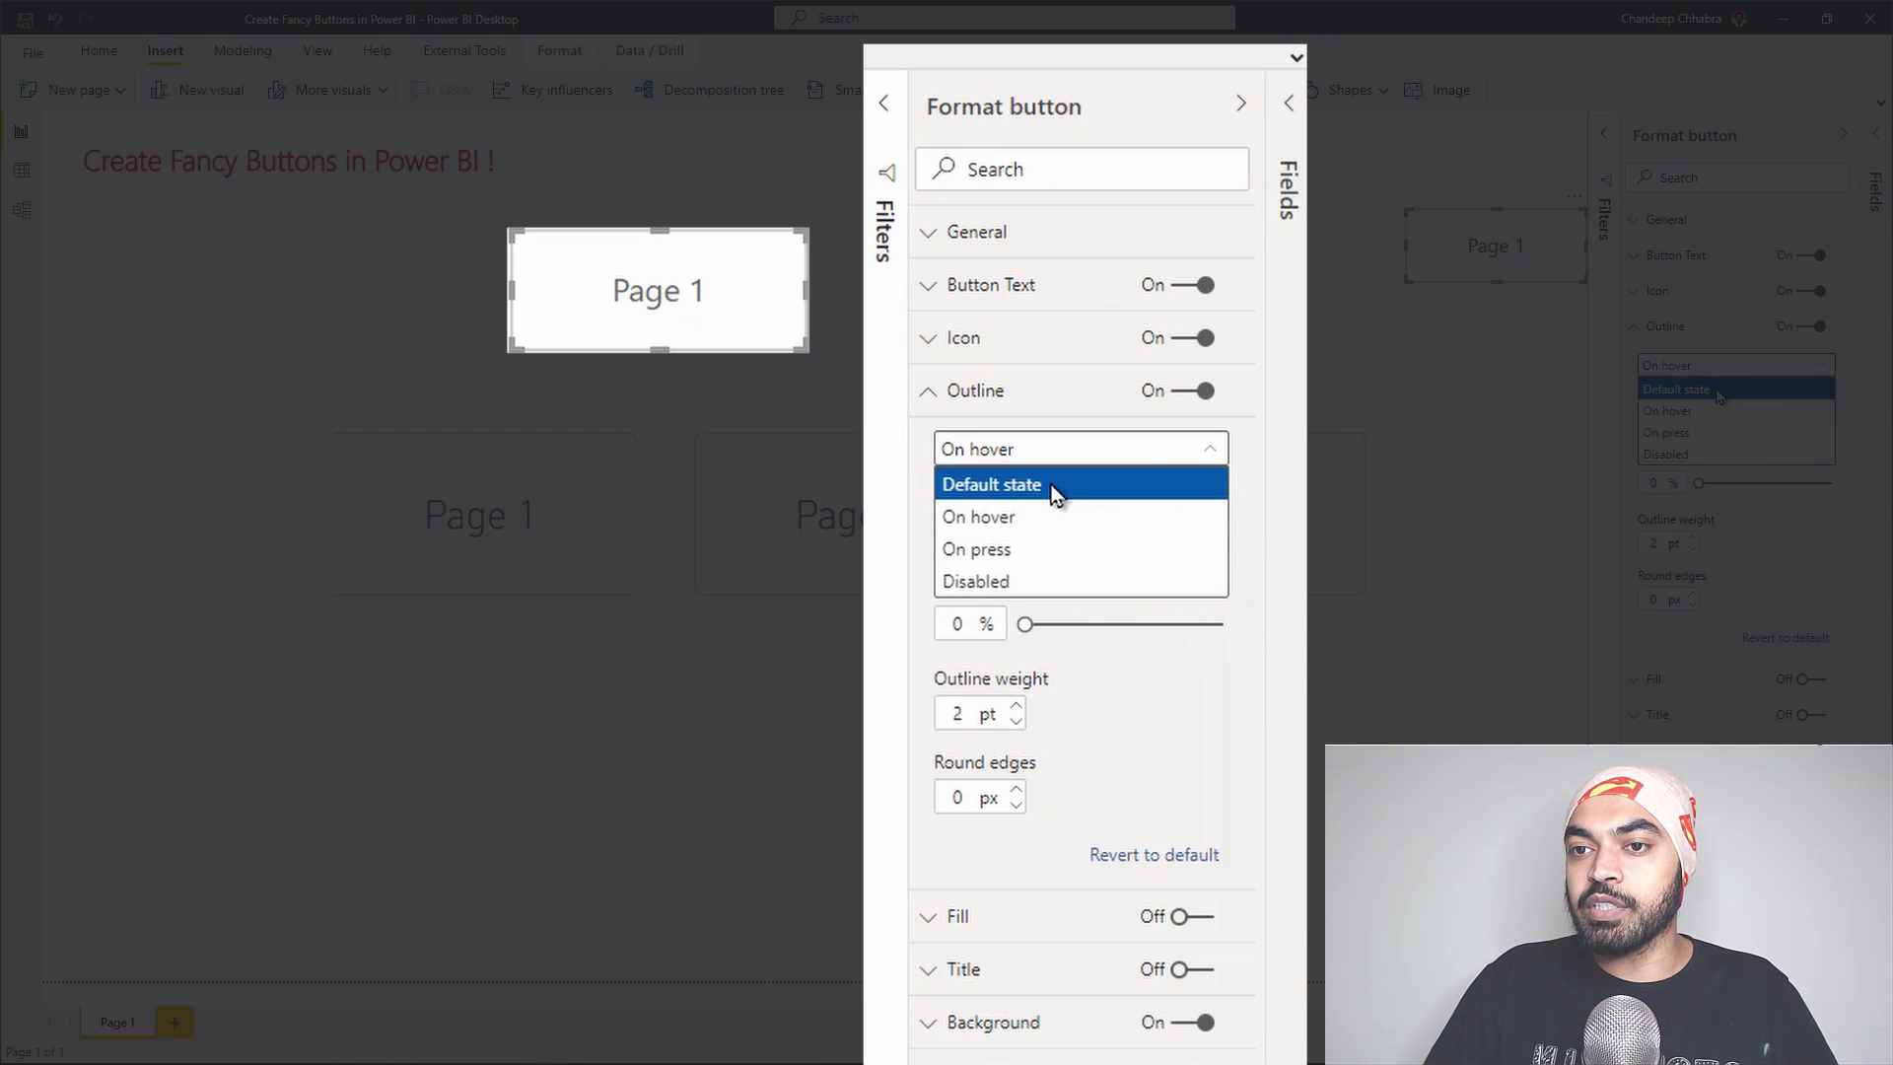
click(1056, 485)
click(982, 534)
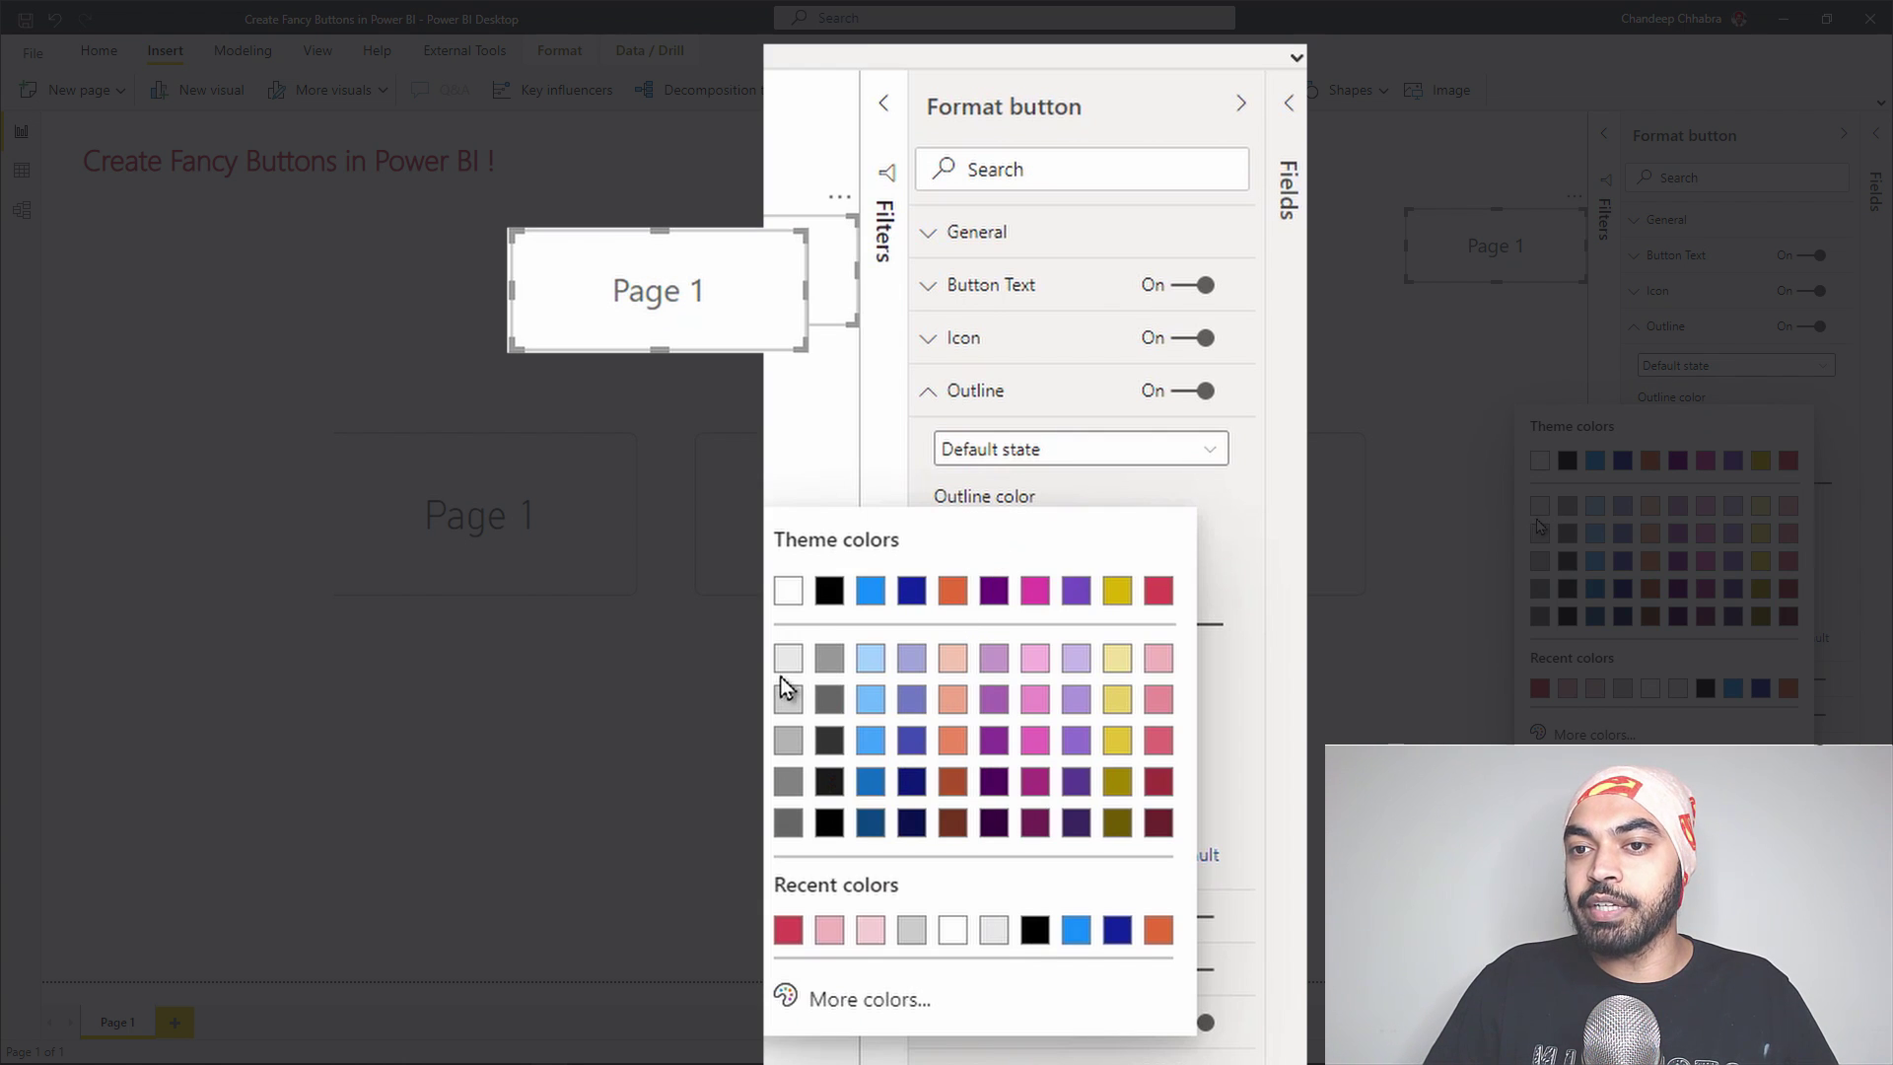
click(1539, 506)
click(1084, 316)
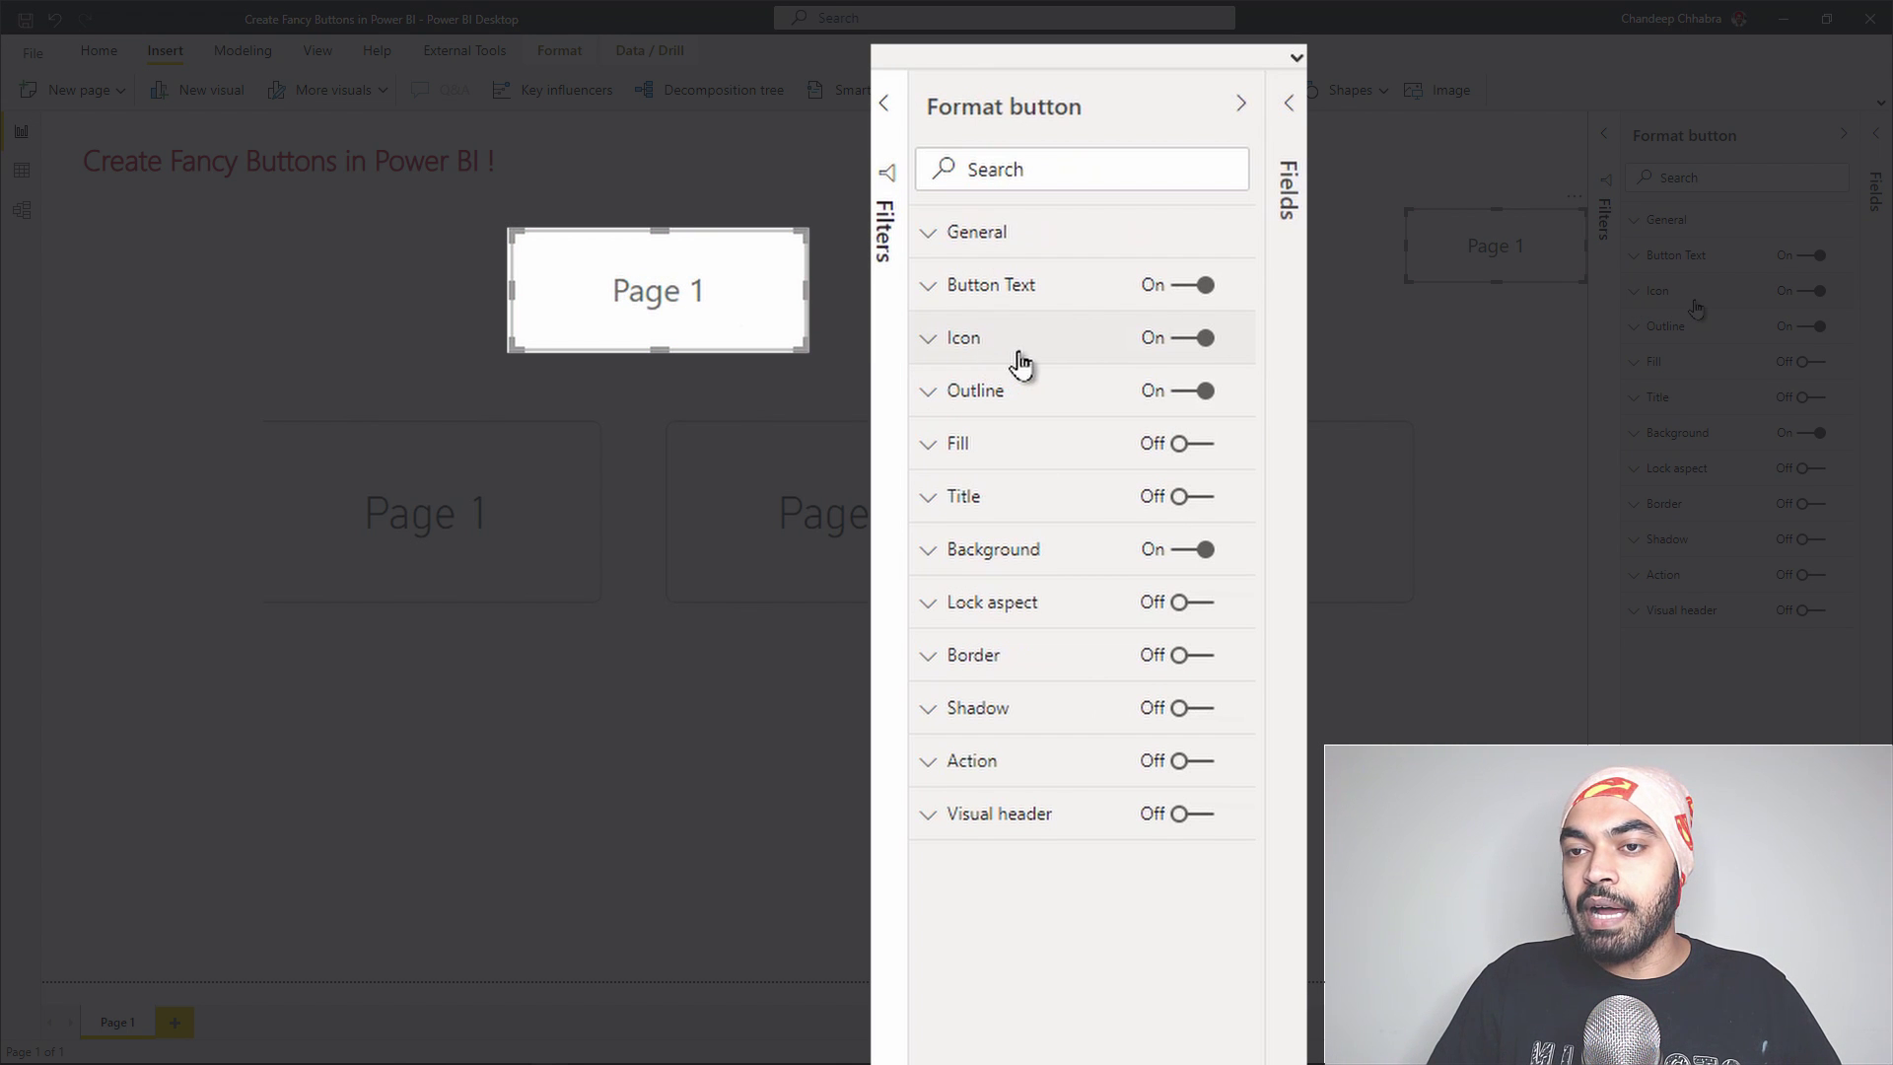
Turn Fill on and set the On hover fill colour to light pink (#efb5b9)
click(974, 452)
click(1207, 450)
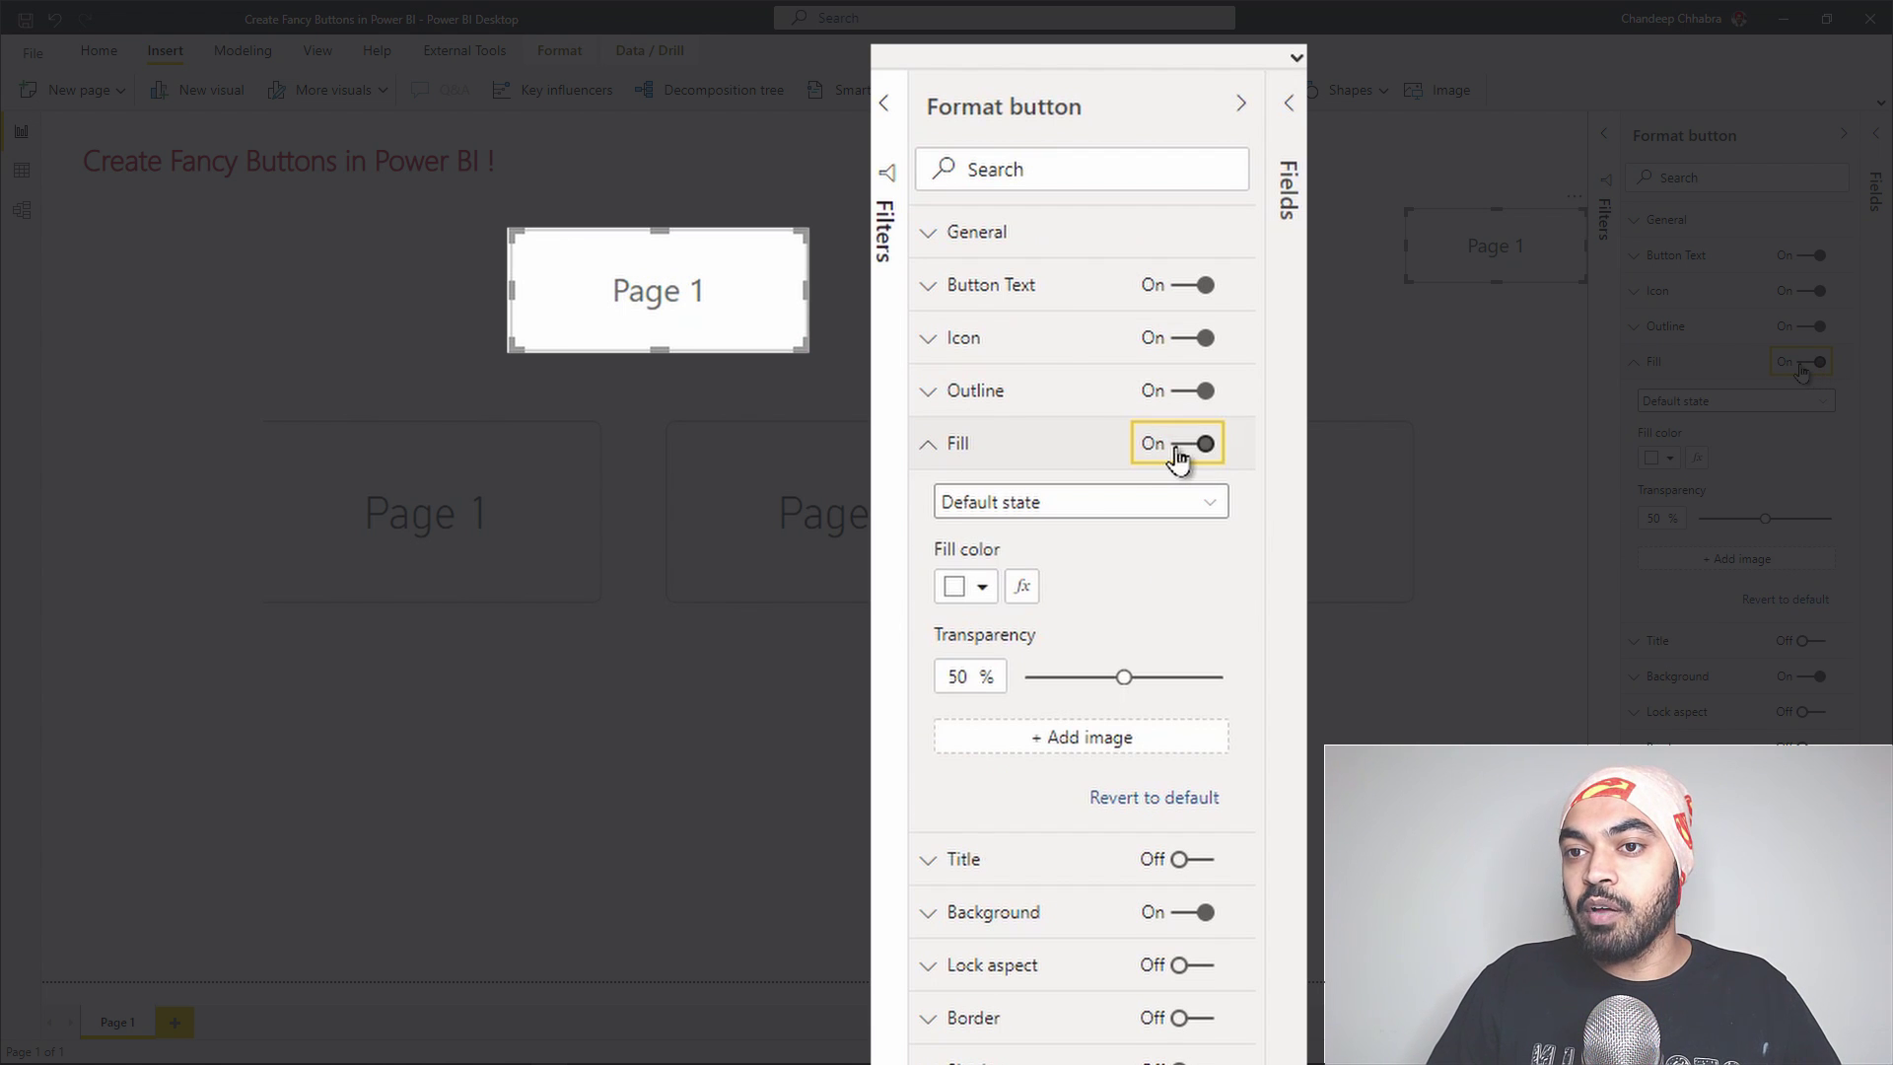
click(1046, 516)
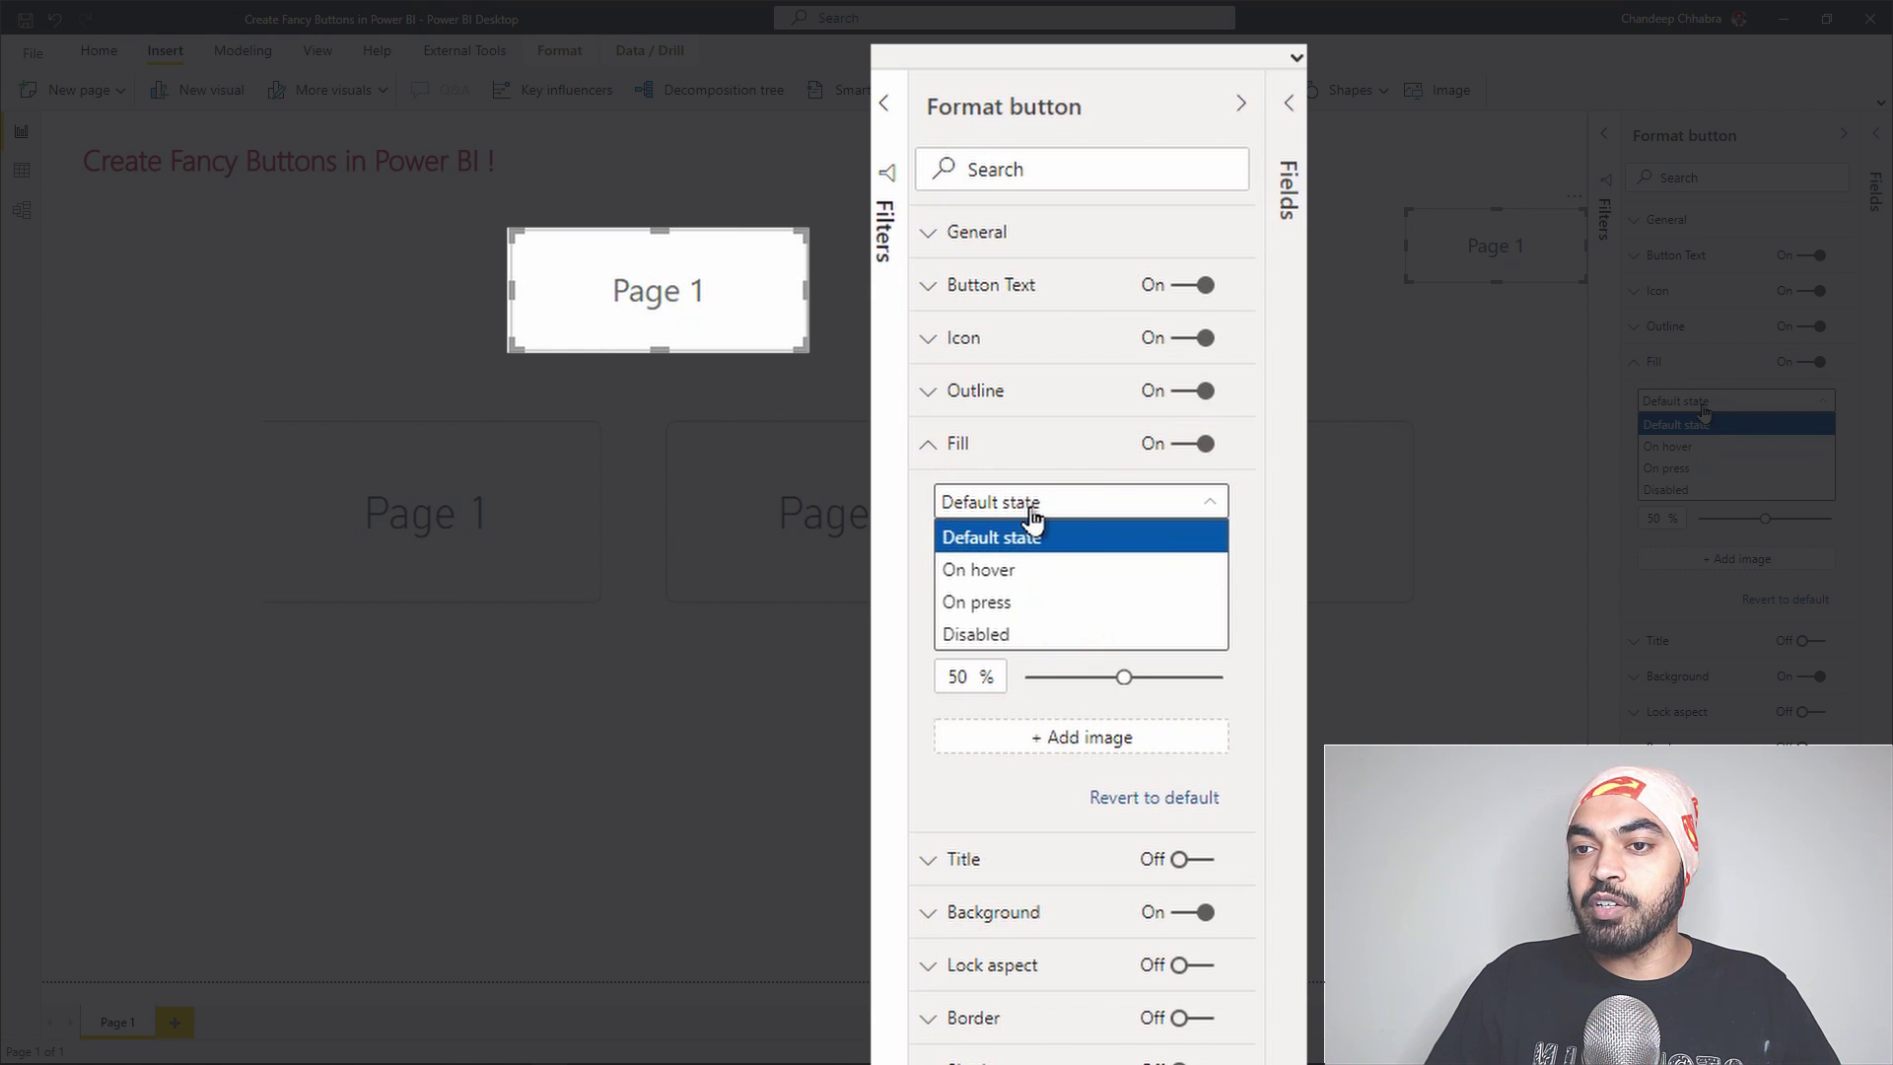
click(986, 581)
click(981, 591)
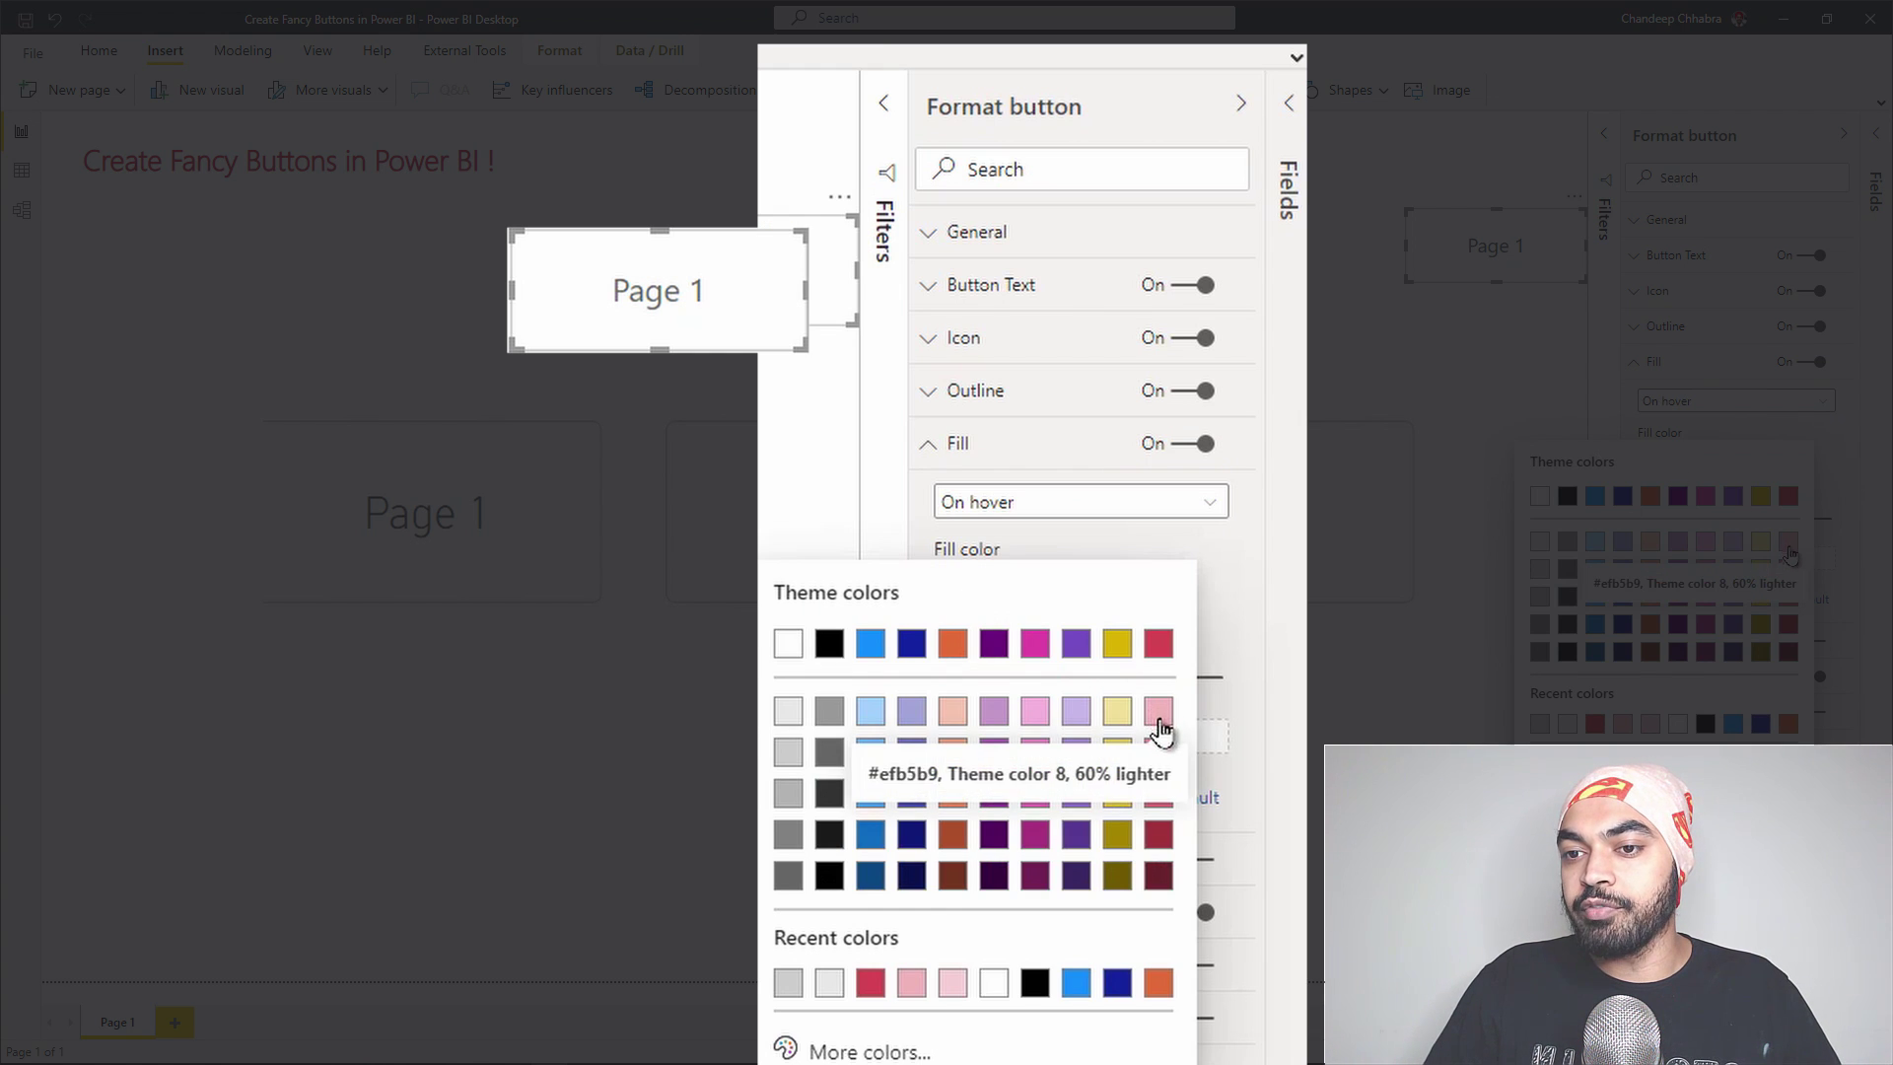
click(949, 983)
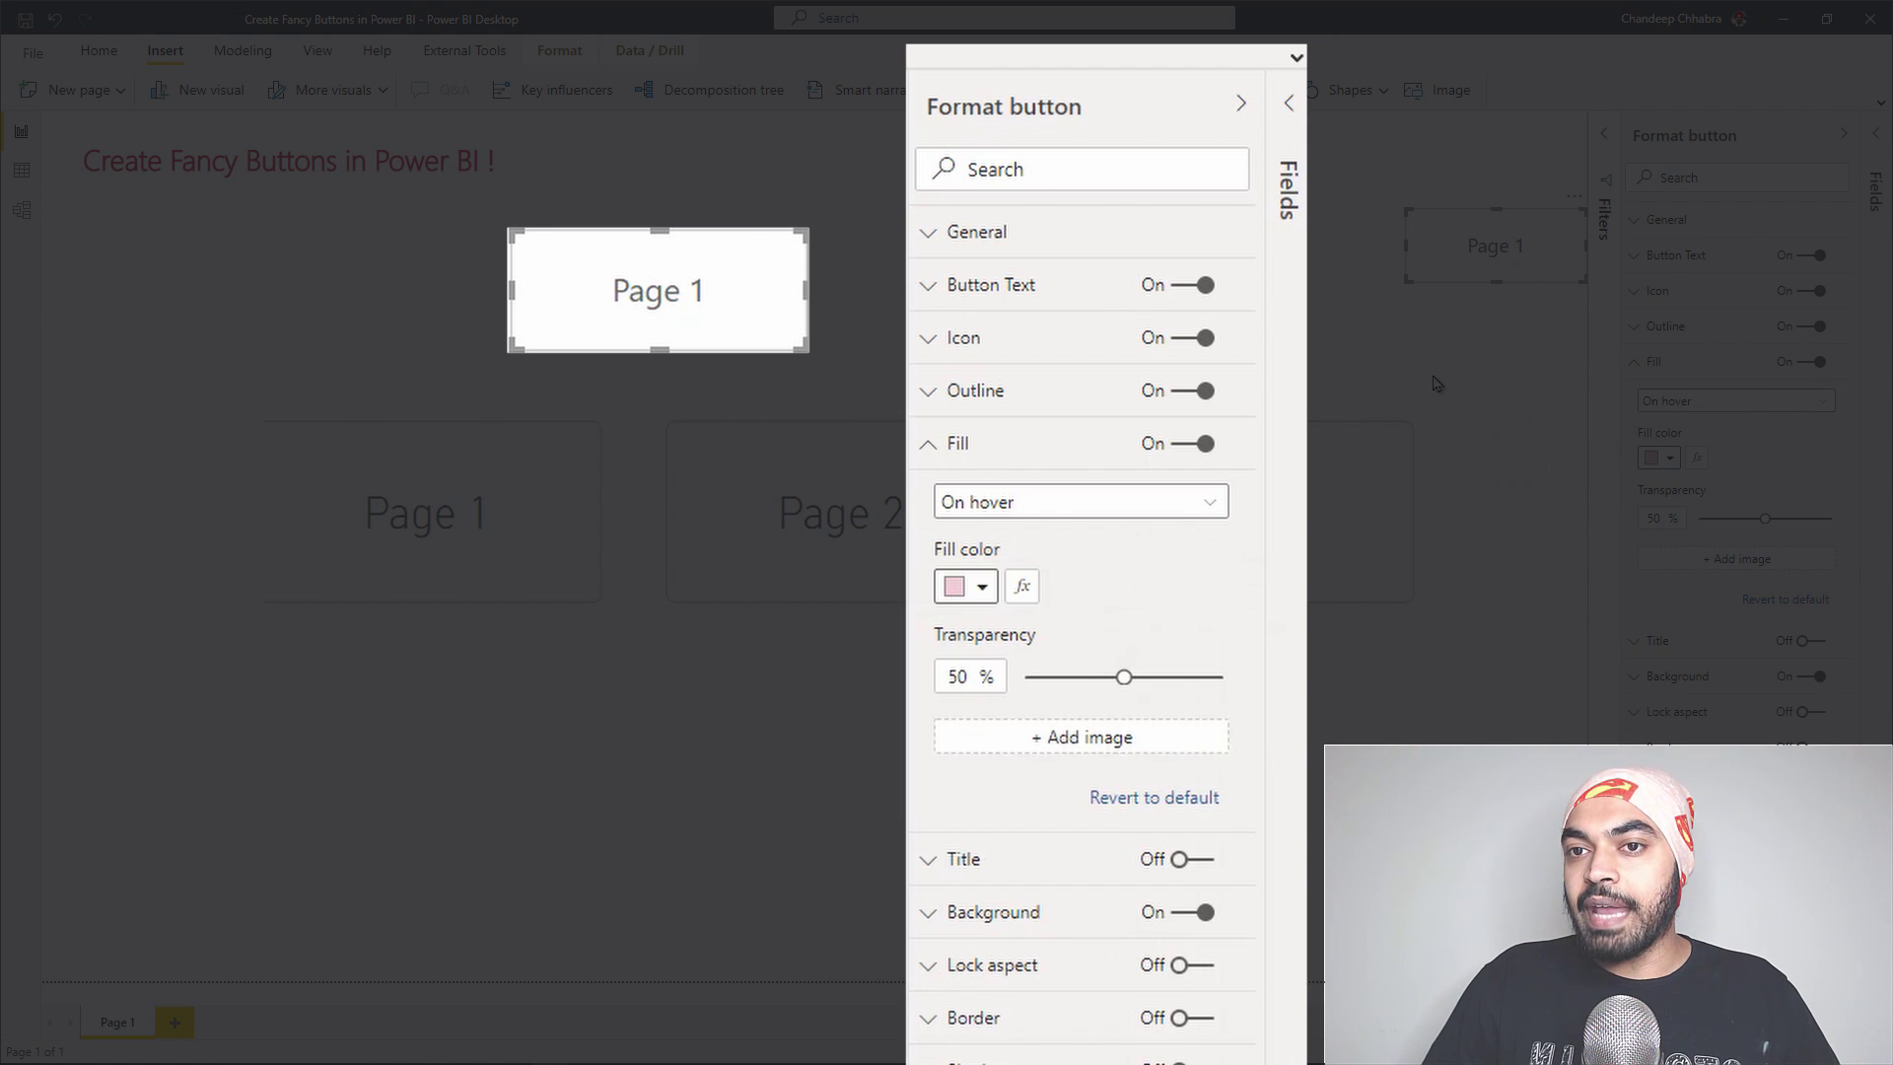
click(1436, 379)
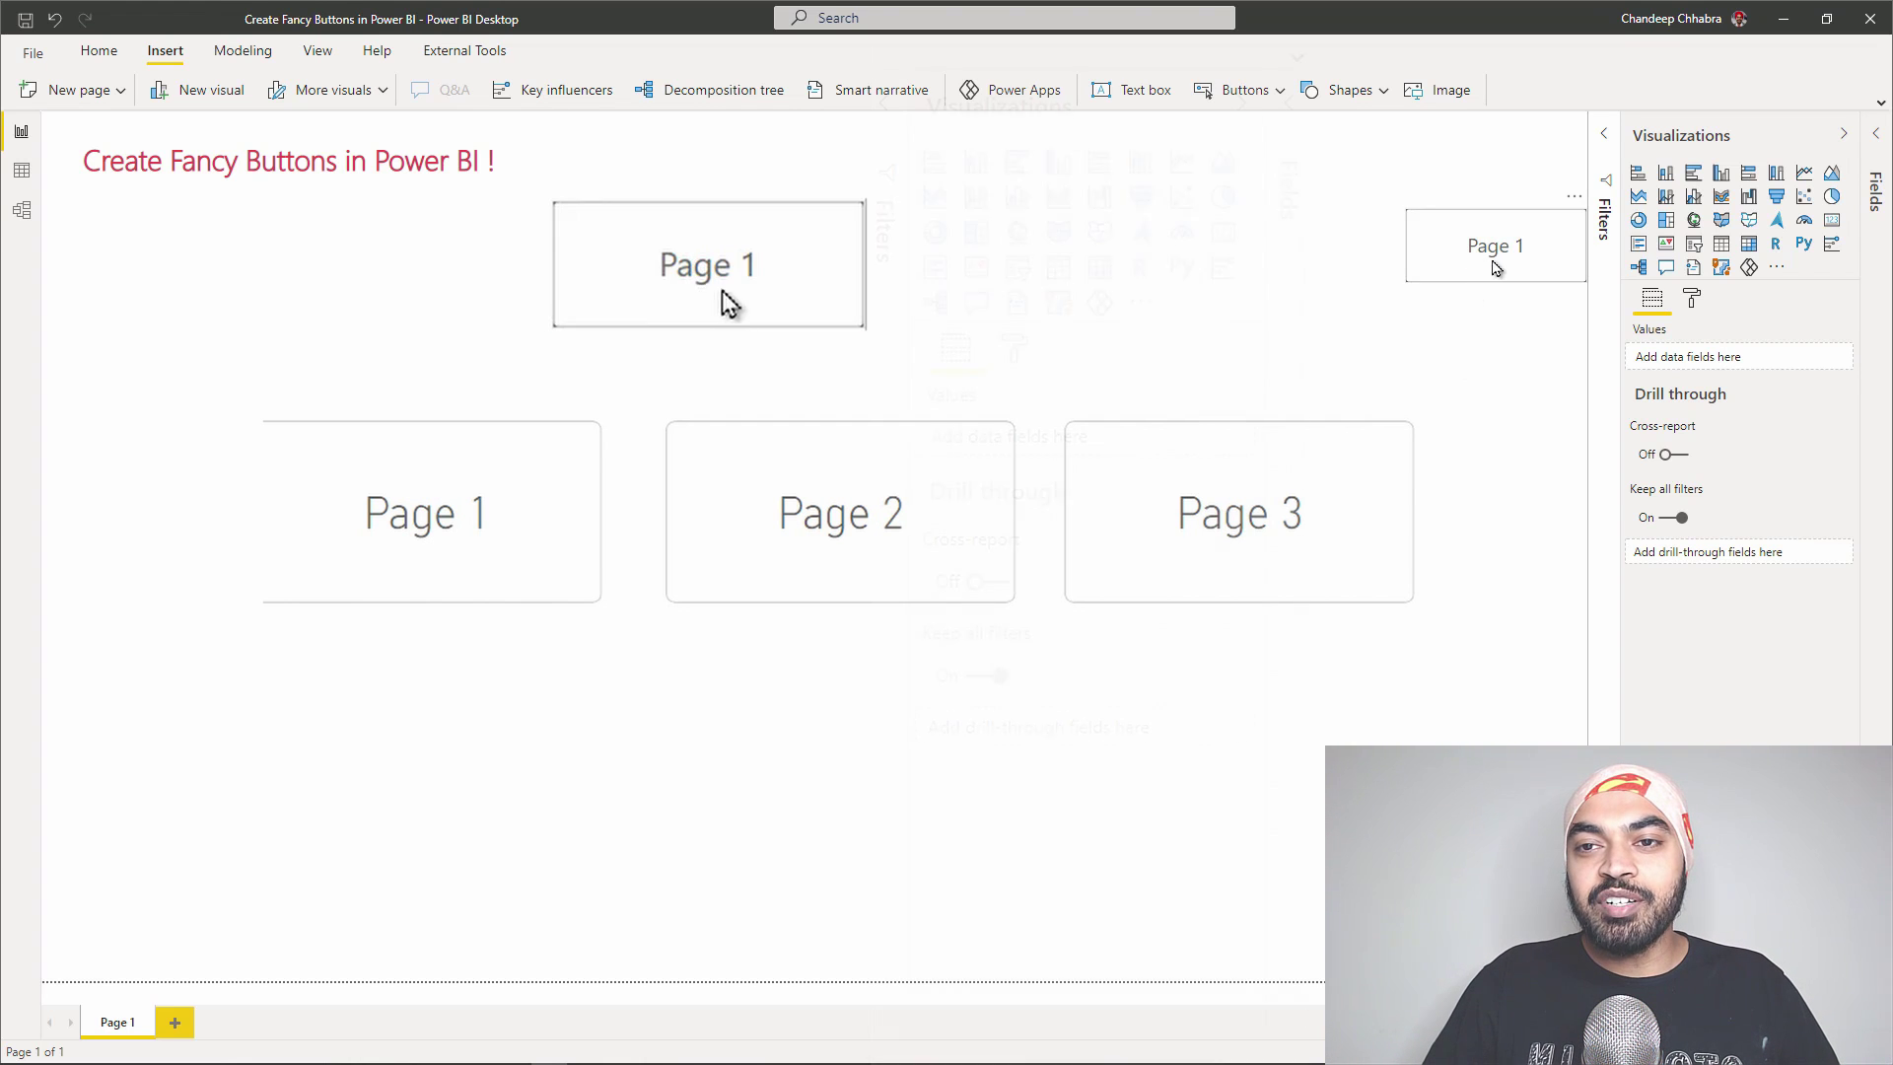
Turn on the Page 1 button's Action and set its type to Page navigation
click(667, 312)
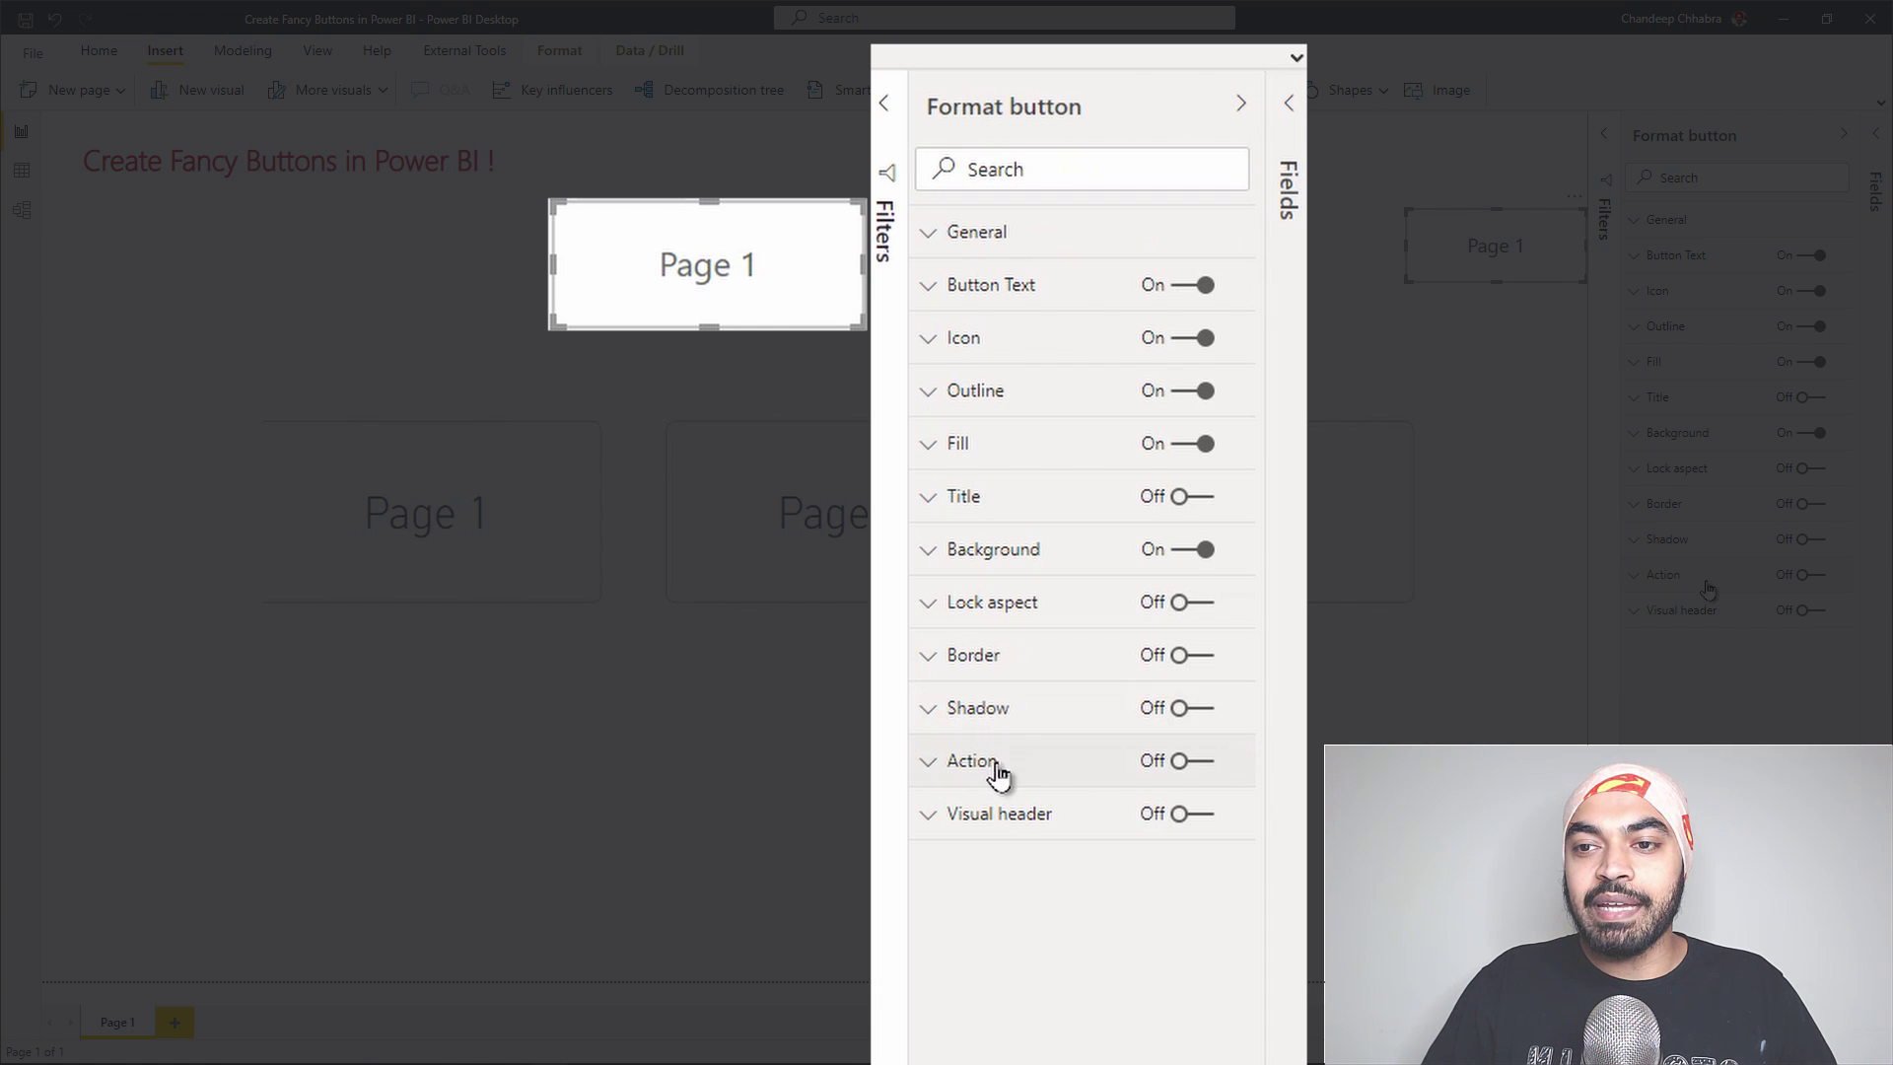
click(1815, 576)
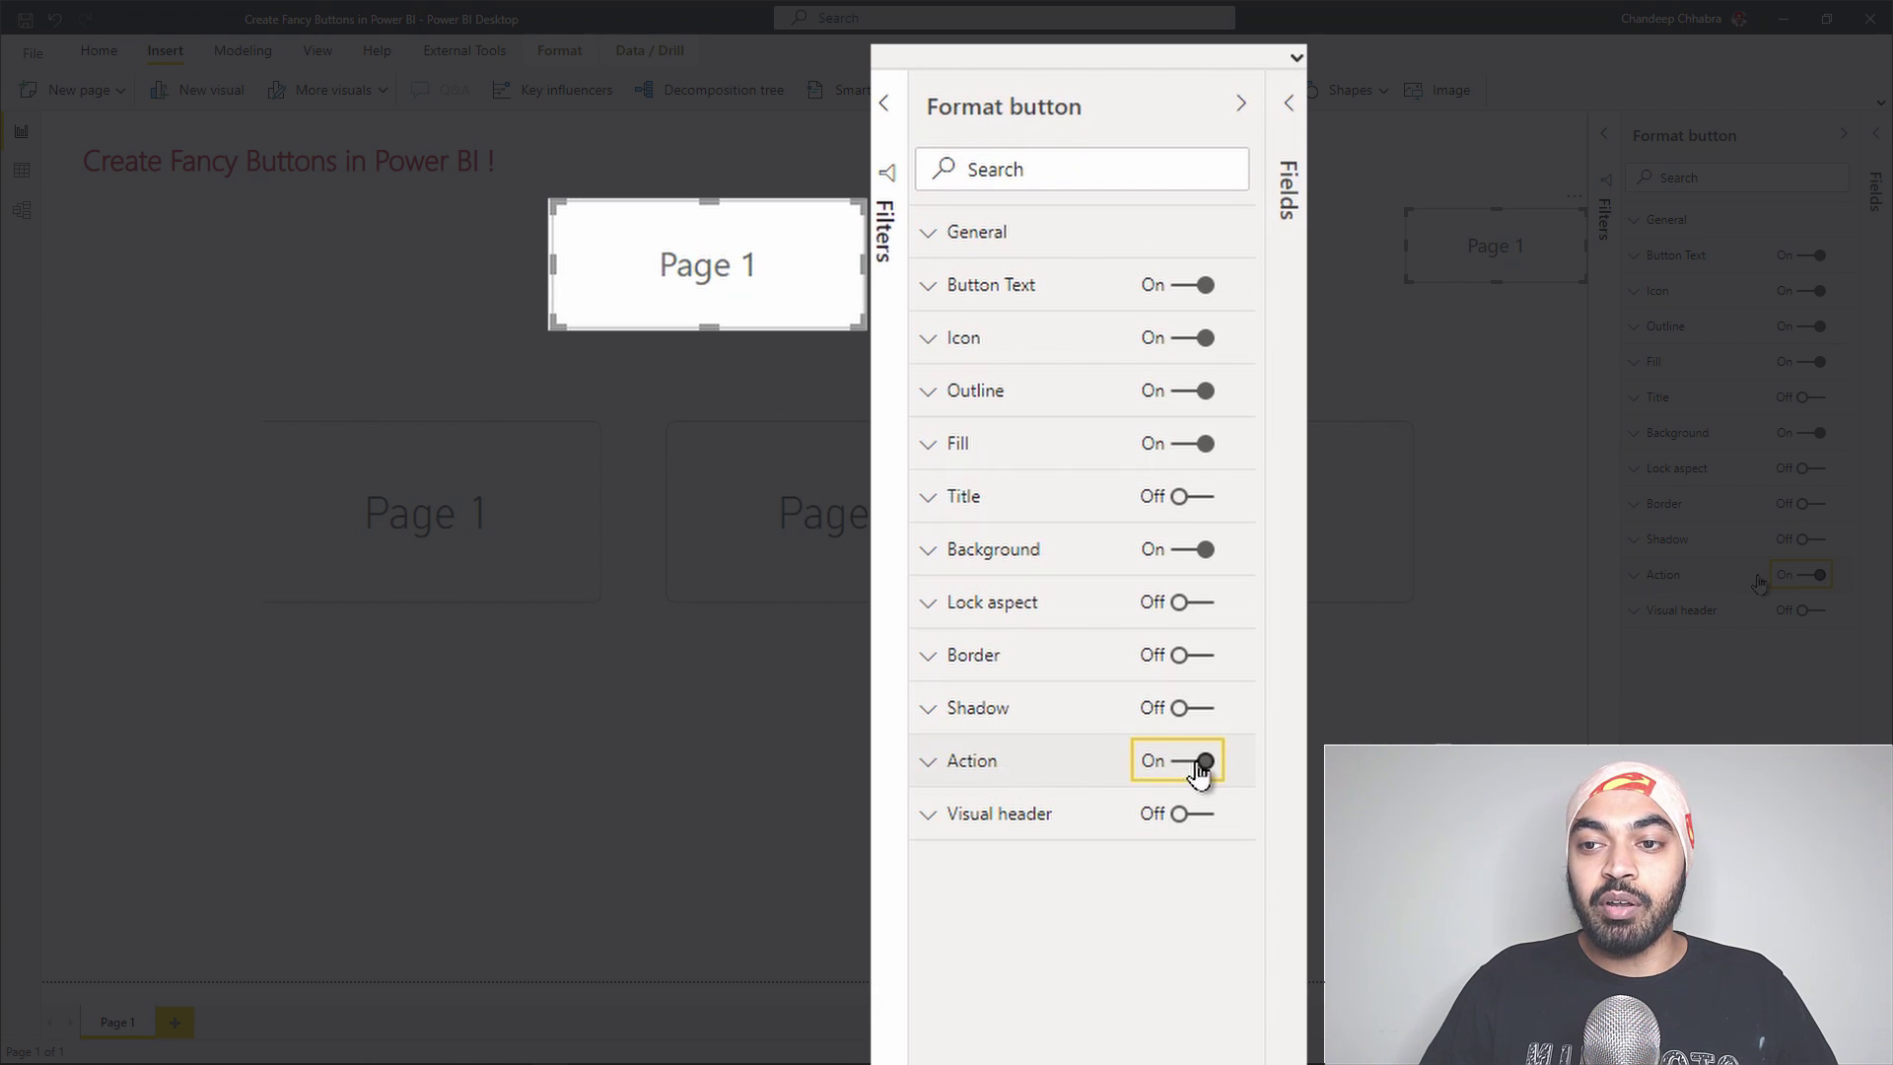
click(1693, 579)
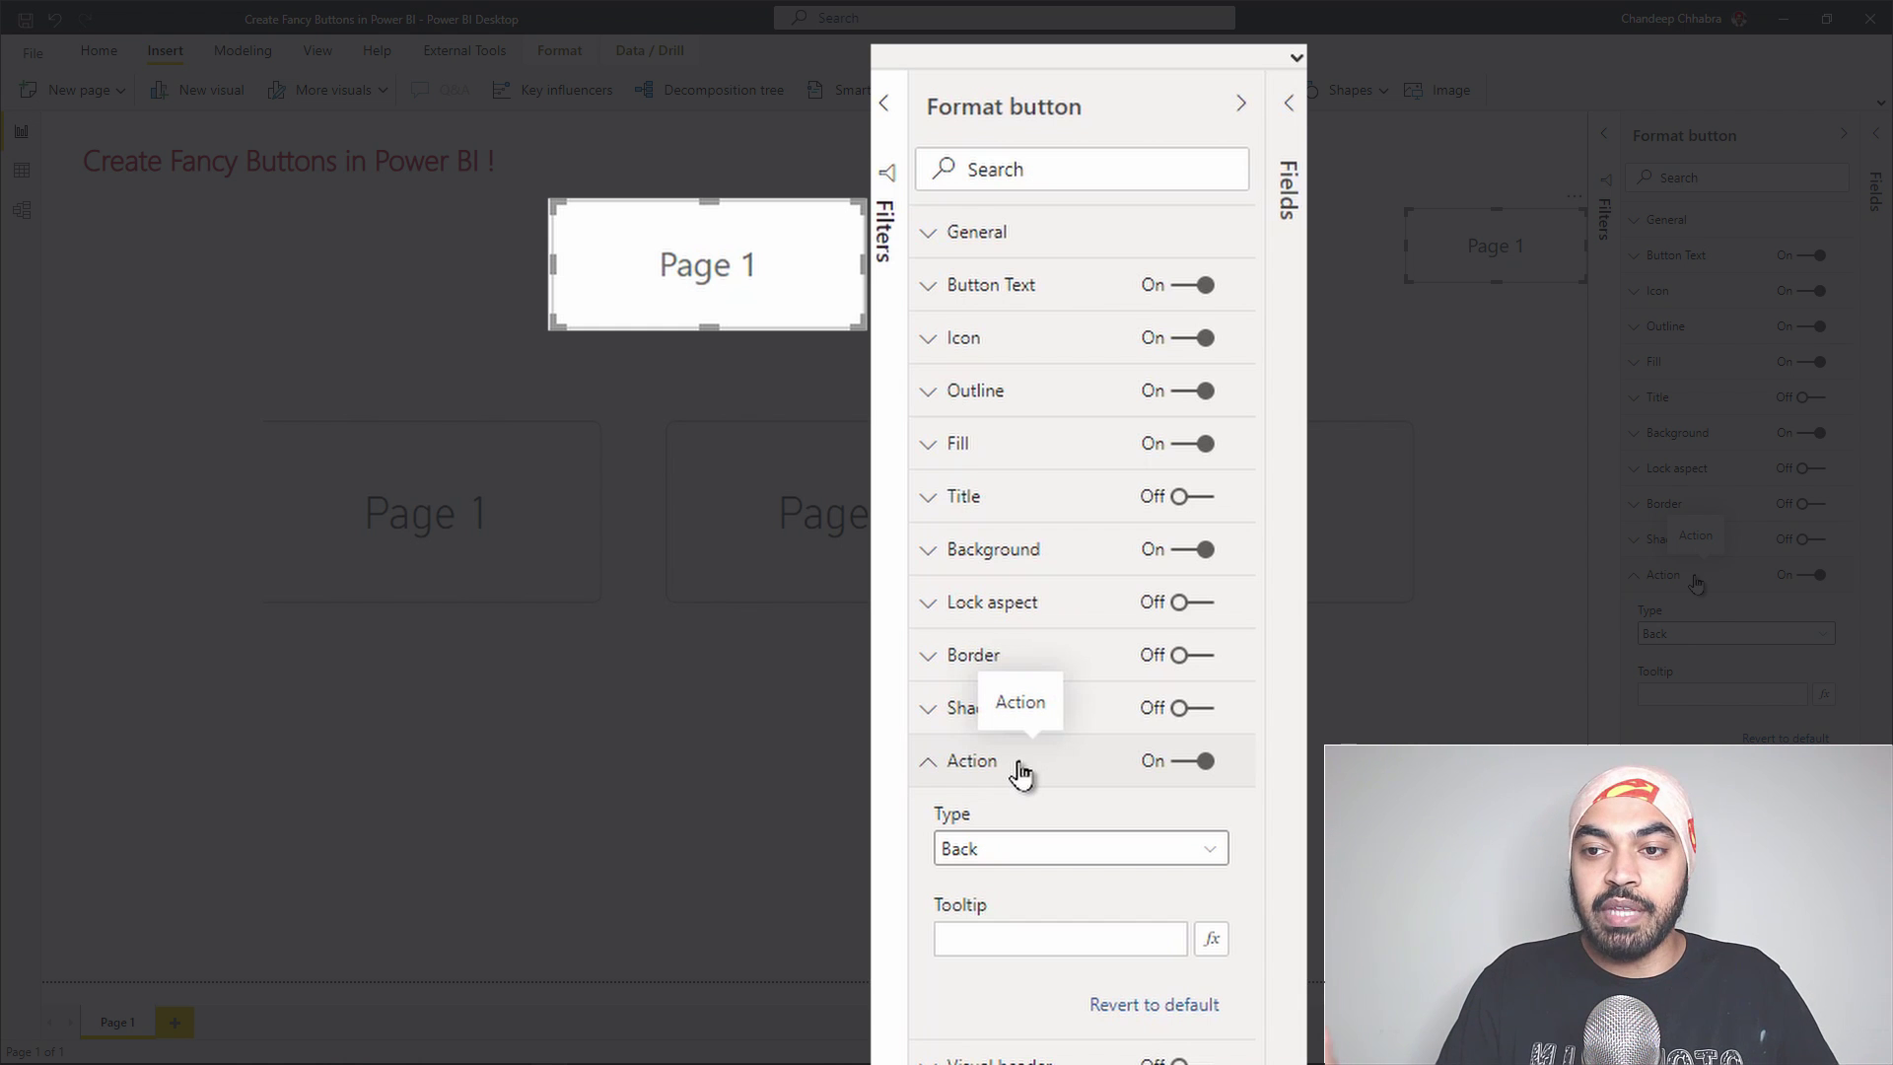
click(1014, 850)
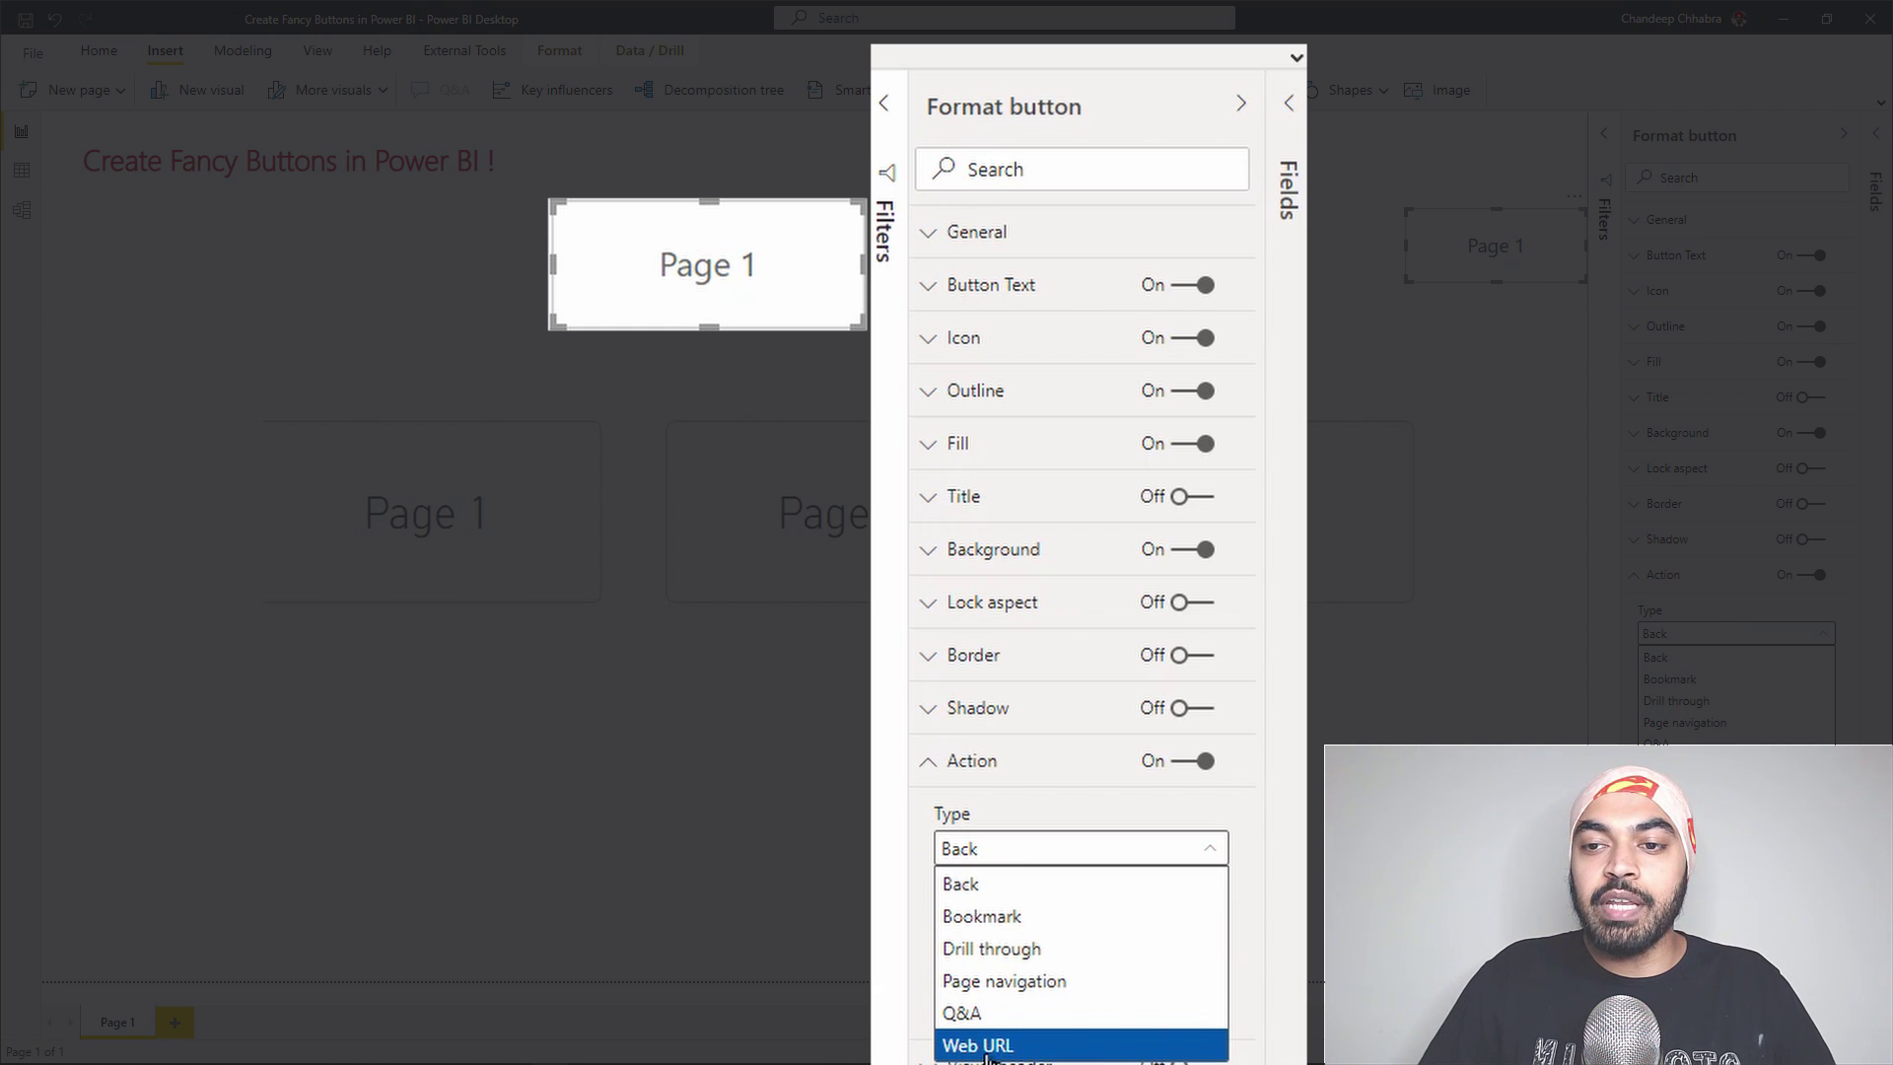
click(980, 987)
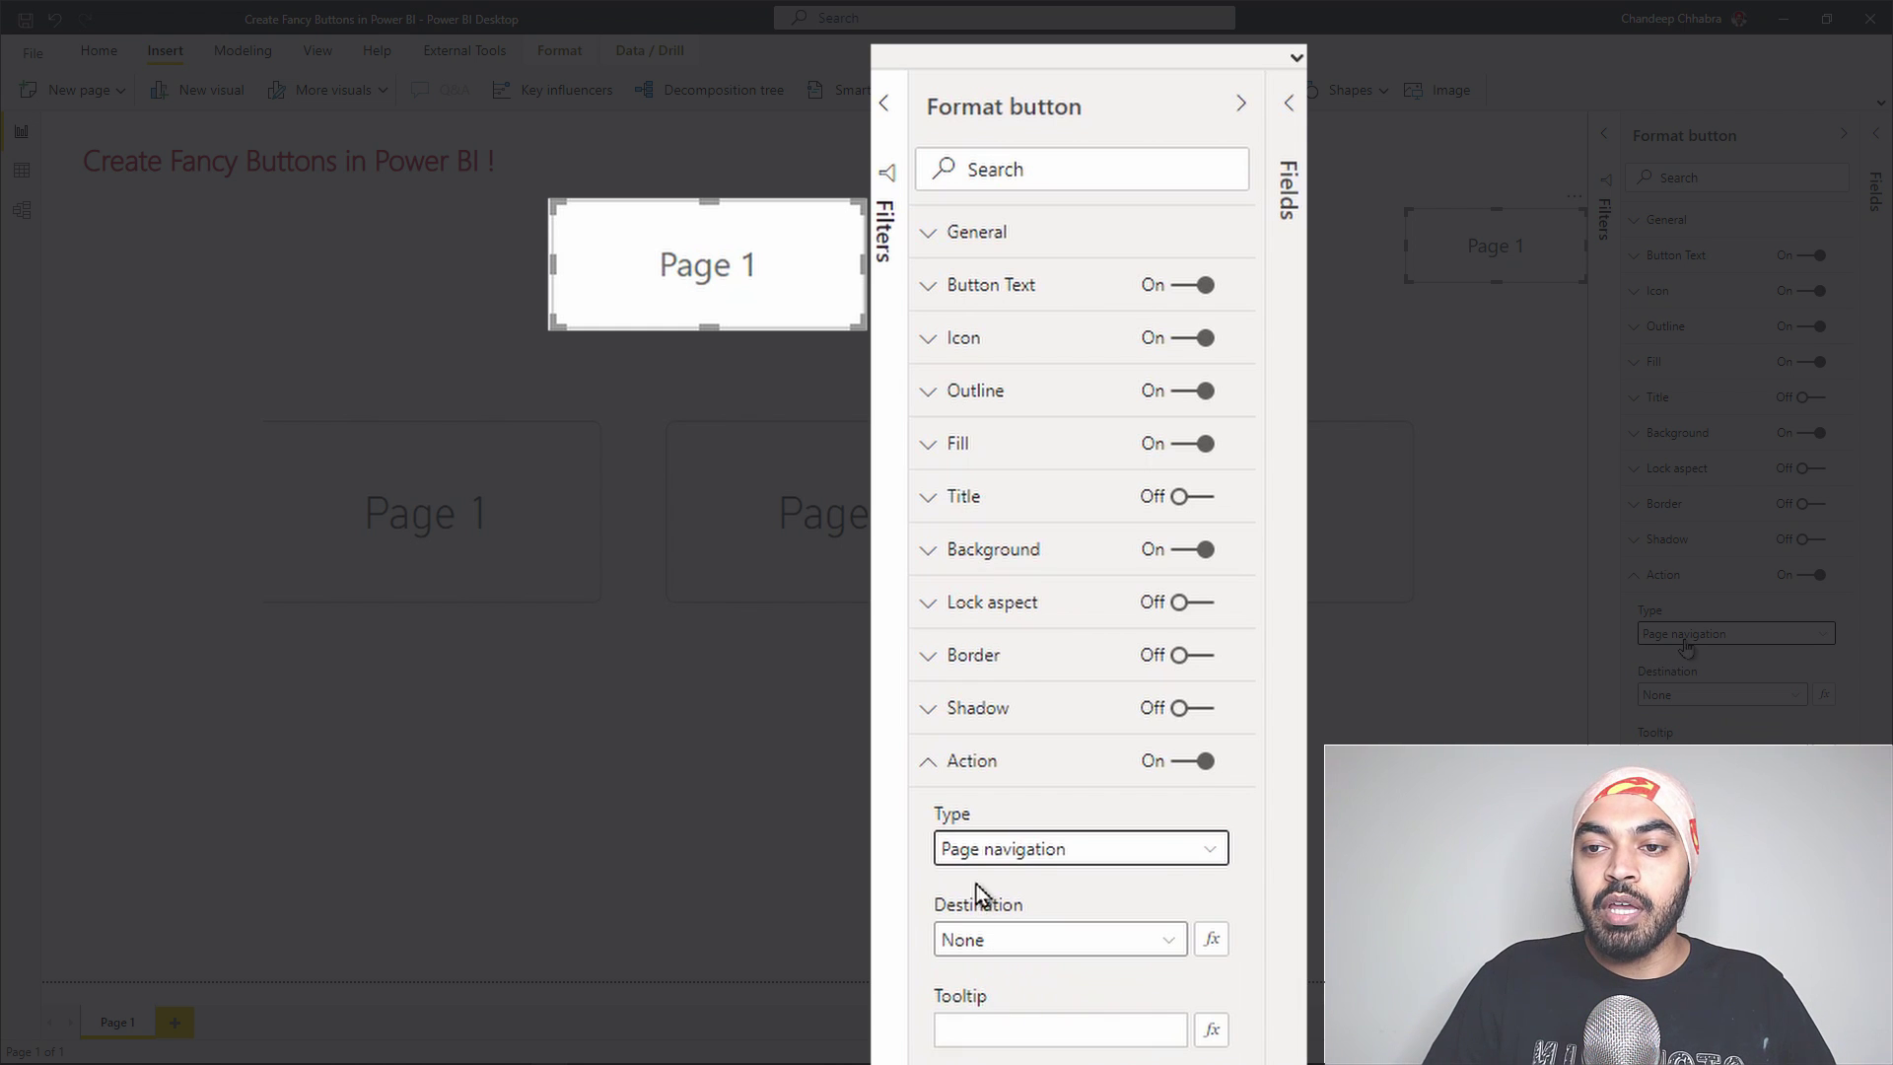
click(1006, 937)
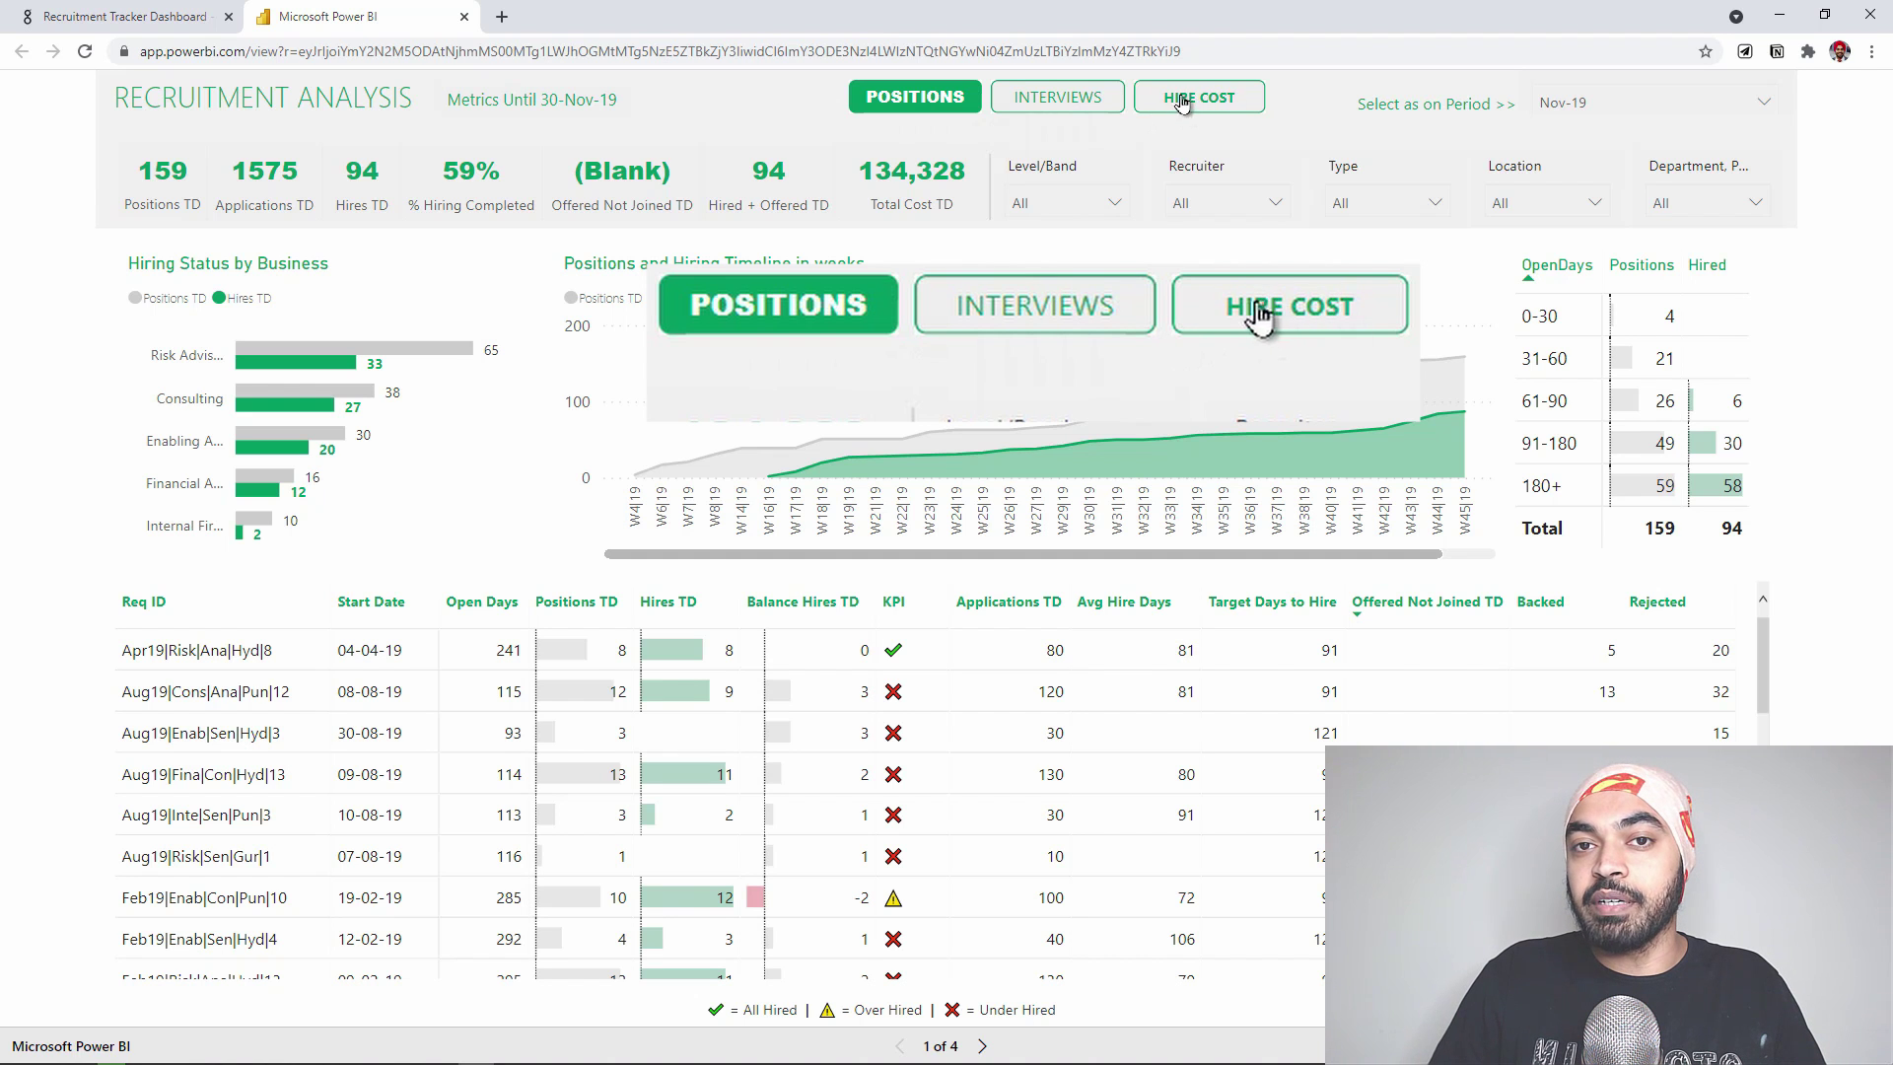
Go to the Interviews page of the published Recruitment Analysis report
click(1053, 99)
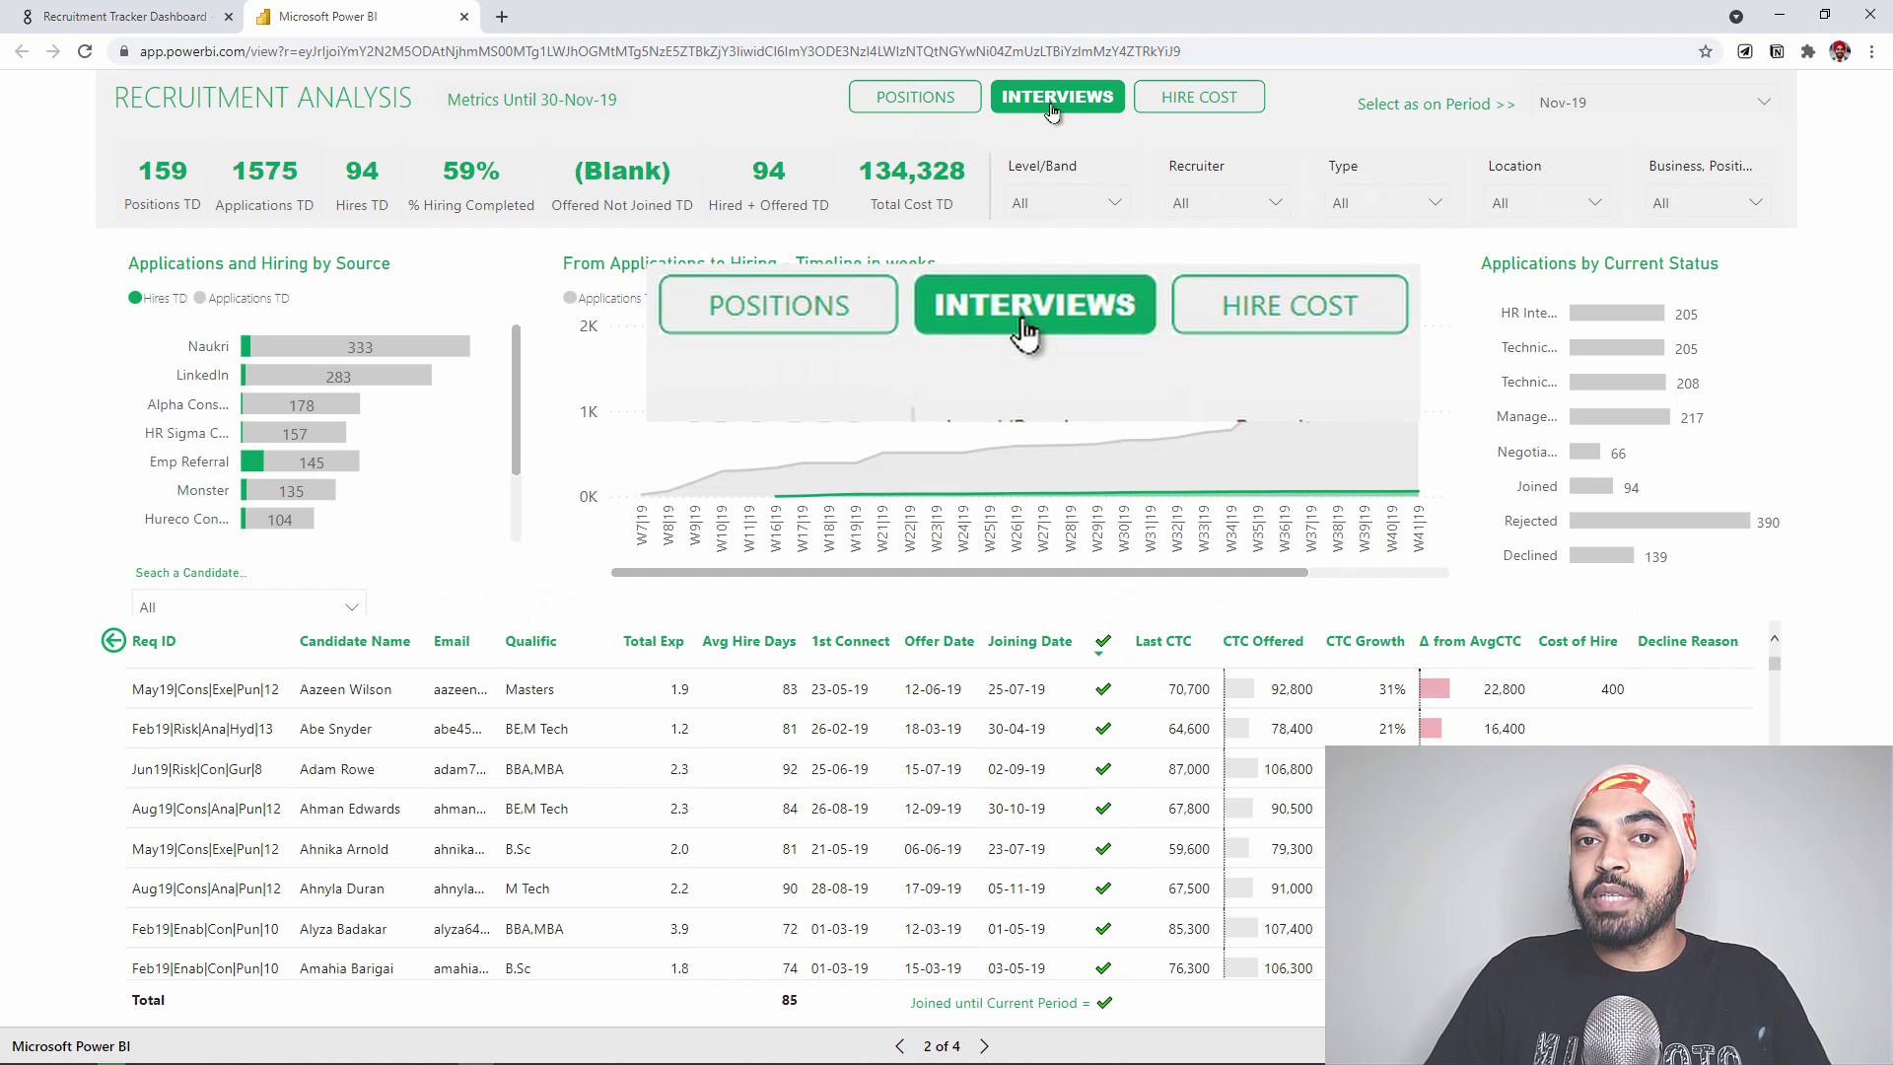